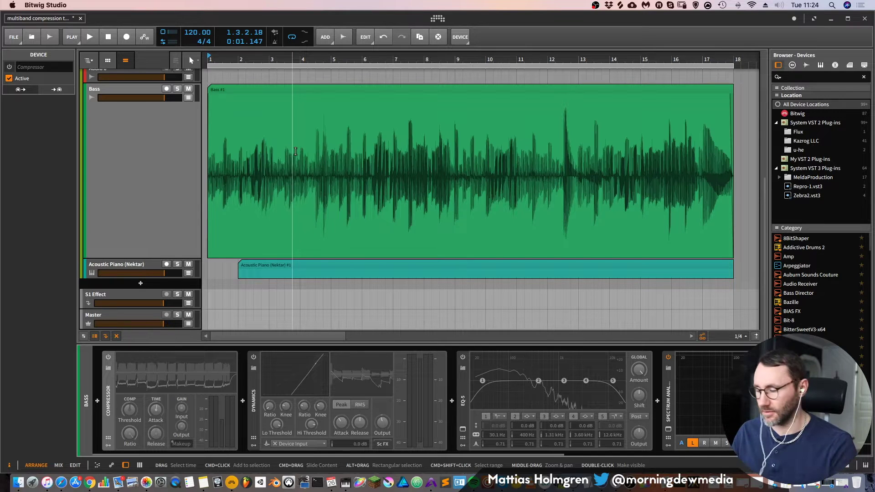
# Halt the bass playback and send the playhead back to bar 1.
pyautogui.press('space')
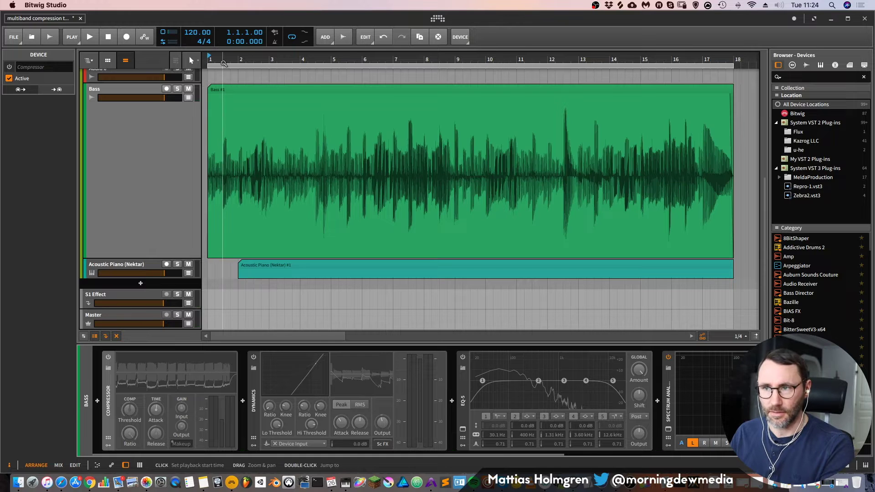
# Play the bass and scroll the device chain to the Spectrum Analyzer and Peak Limiter.
pyautogui.press('space')
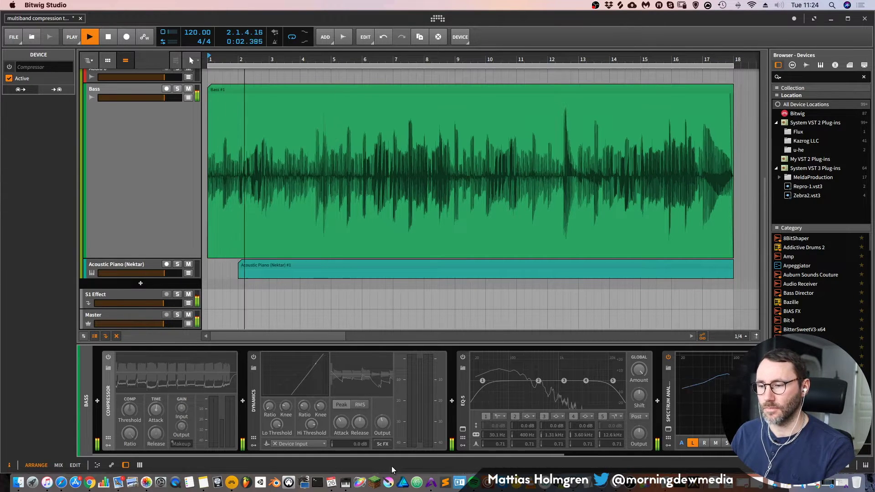
pyautogui.moveTo(387, 452); pyautogui.dragTo(594, 461)
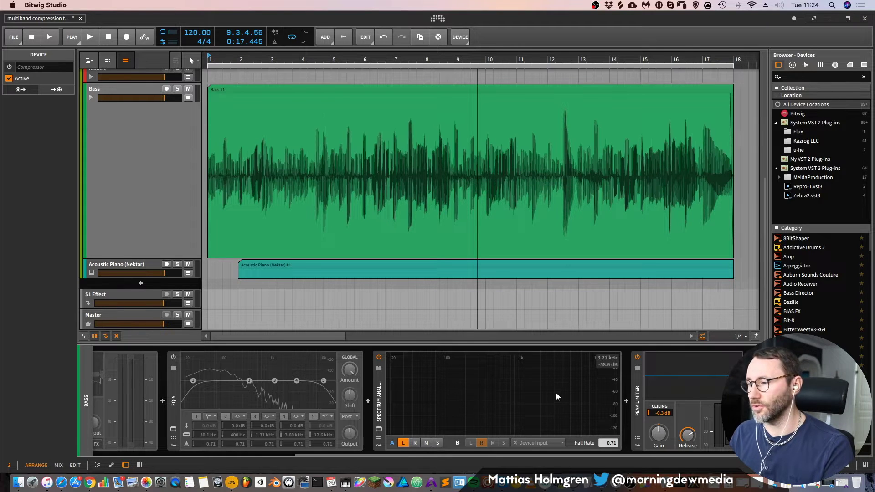
# Briefly play the bass to watch the spectrum, then scroll the chain back to EQ-5.
pyautogui.press('space')
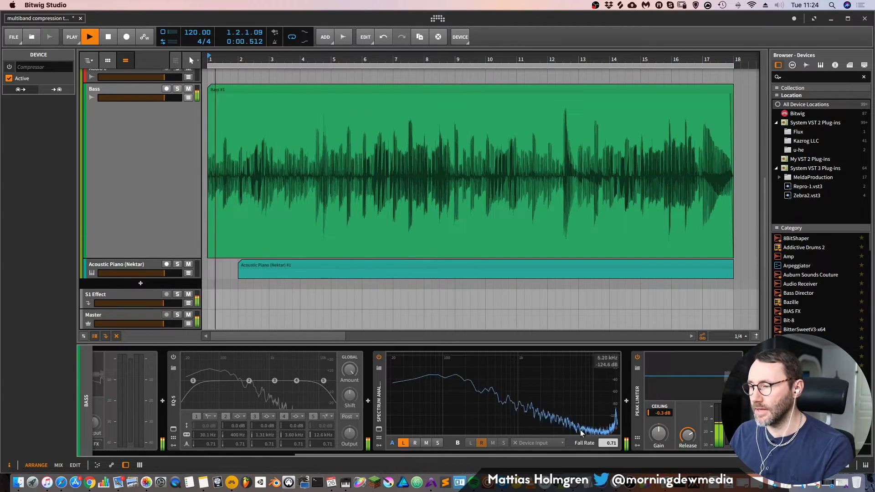
pyautogui.press('space')
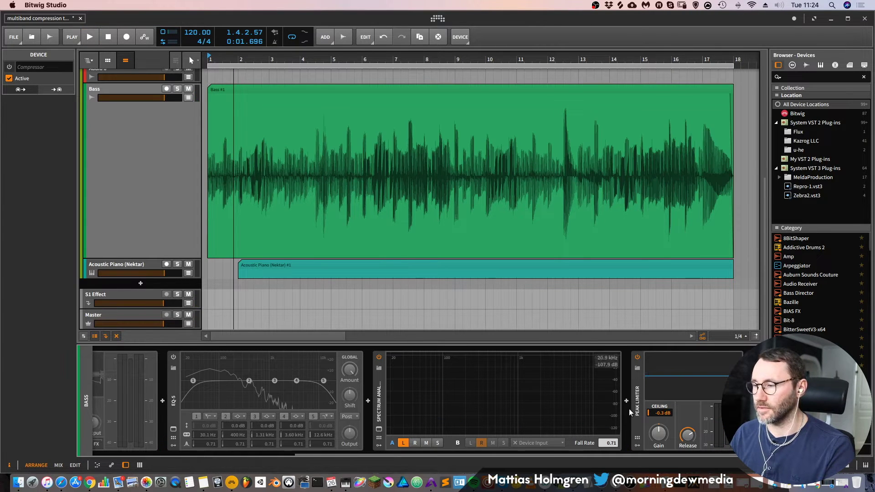
pyautogui.moveTo(398, 455); pyautogui.dragTo(306, 442)
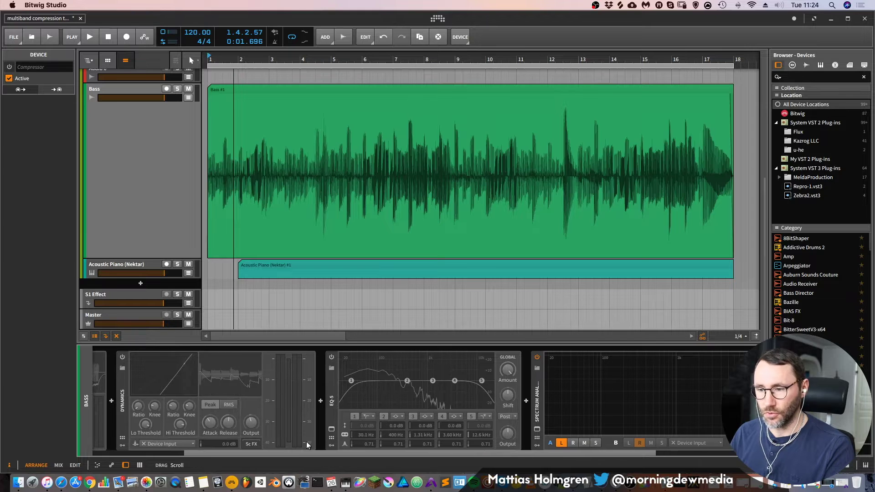
# Switch on the bypassed EQ-5 and audition the bass through it.
pyautogui.click(332, 356)
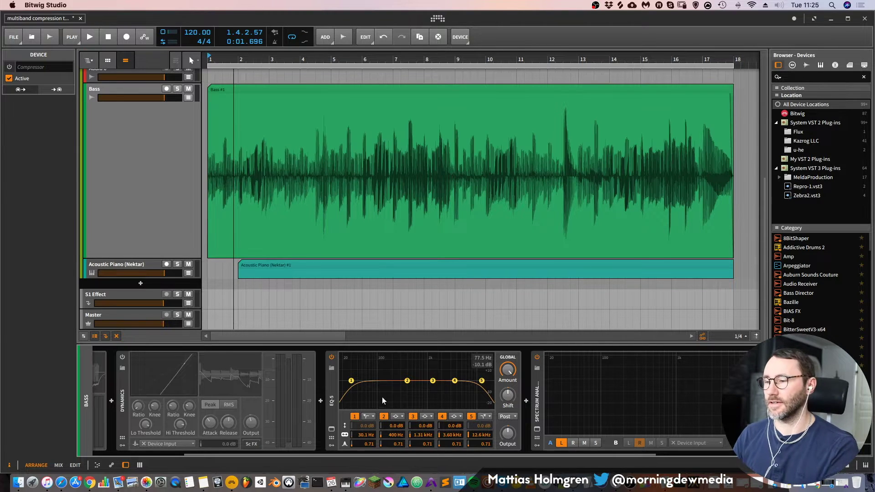
pyautogui.press('space')
pyautogui.moveTo(491, 452); pyautogui.dragTo(666, 448)
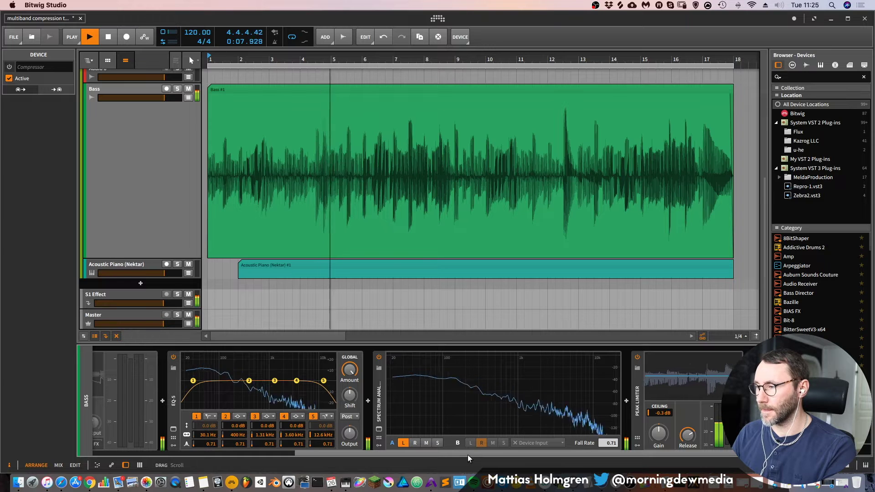
pyautogui.press('space')
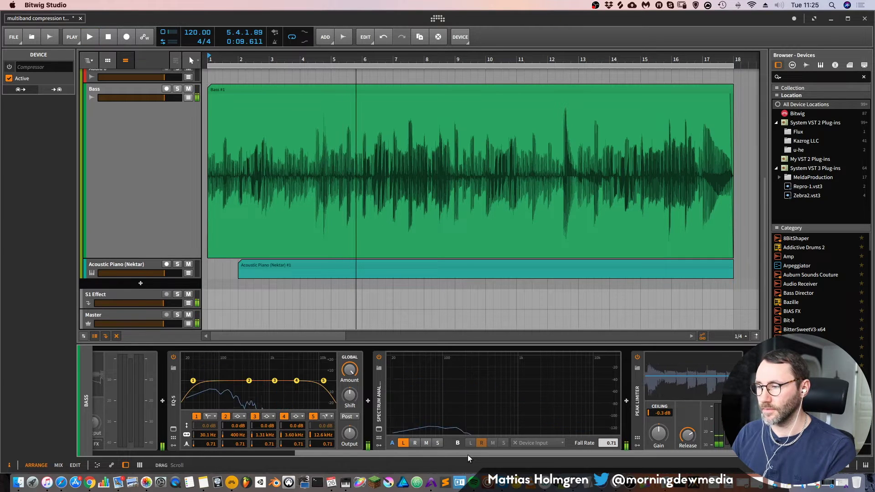
pyautogui.moveTo(467, 455); pyautogui.dragTo(208, 464)
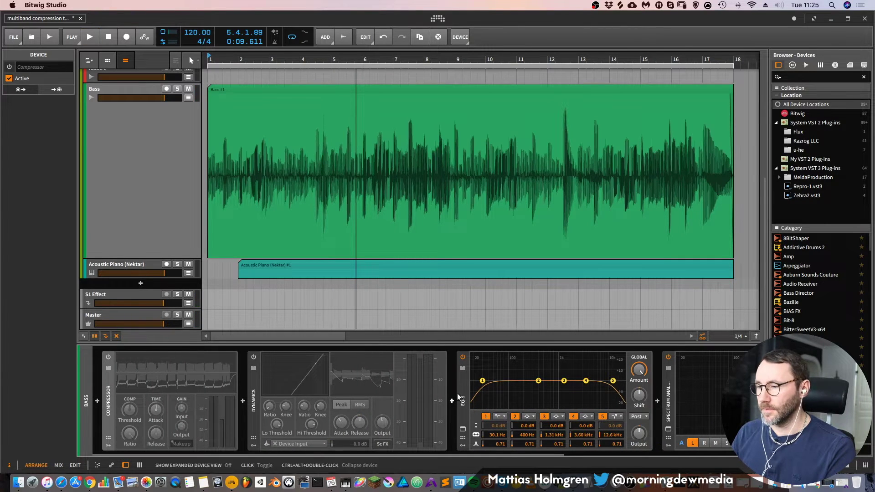
# Drag EQ-5 ahead of the Compressor and power on the Dynamics device.
pyautogui.moveTo(460, 390); pyautogui.dragTo(106, 436)
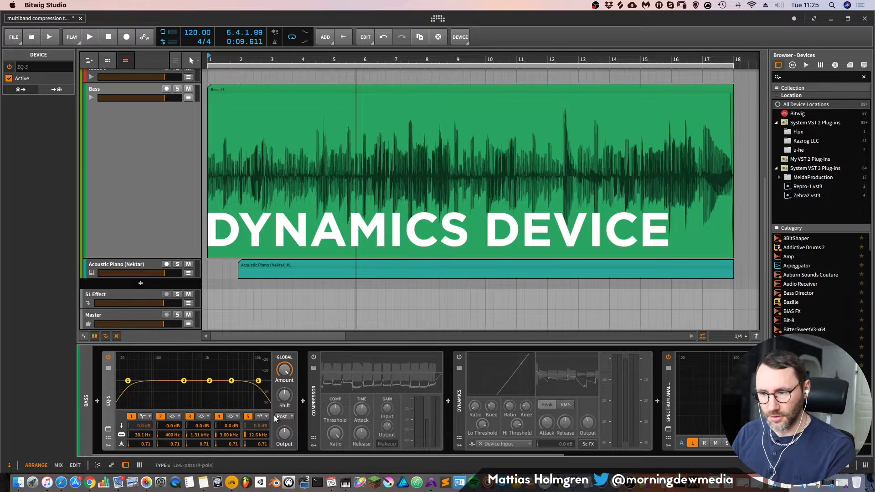
pyautogui.click(459, 357)
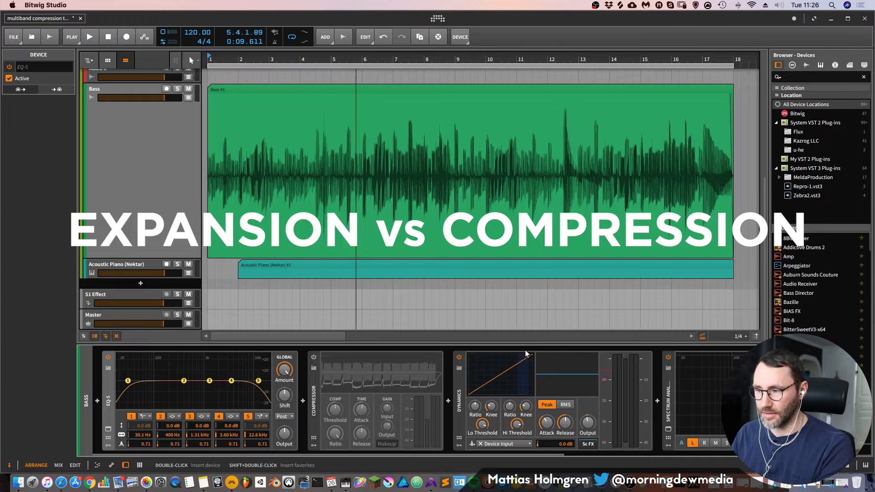
# Play the bass and set Dynamics low threshold to -9.4 dB and low ratio to 1.87:1.
pyautogui.press('space')
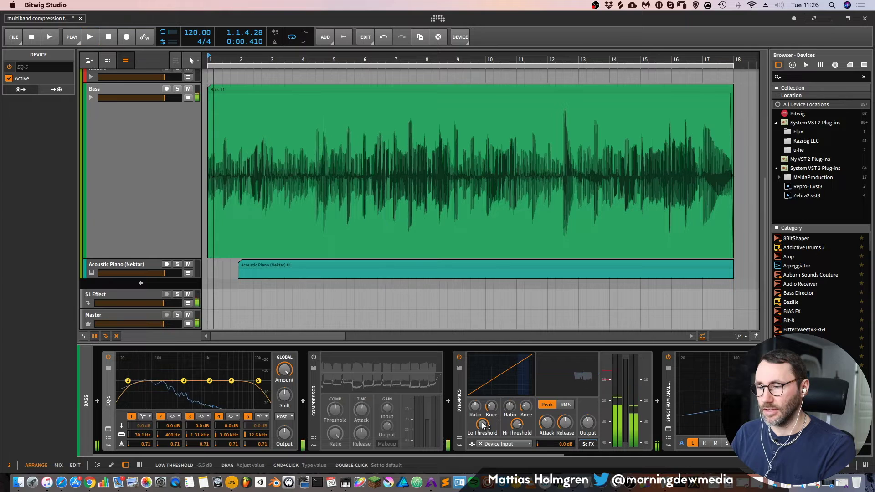
pyautogui.moveTo(482, 425); pyautogui.dragTo(483, 429)
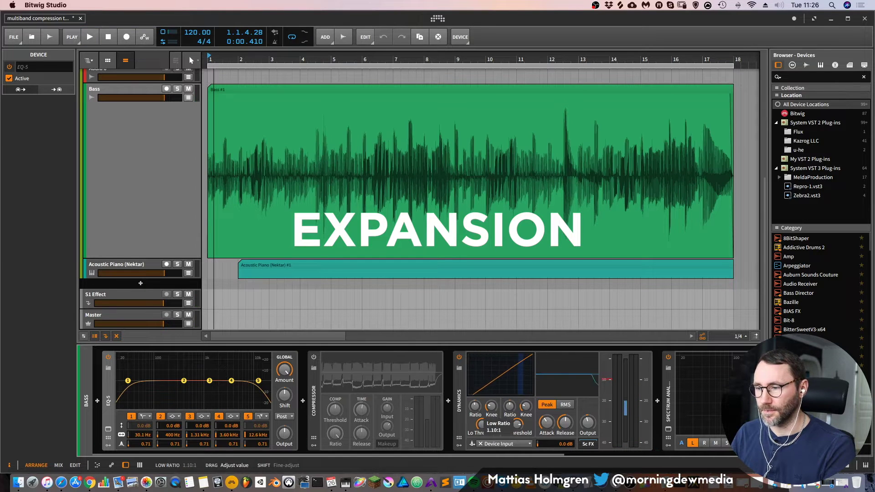
pyautogui.moveTo(475, 406); pyautogui.dragTo(476, 401)
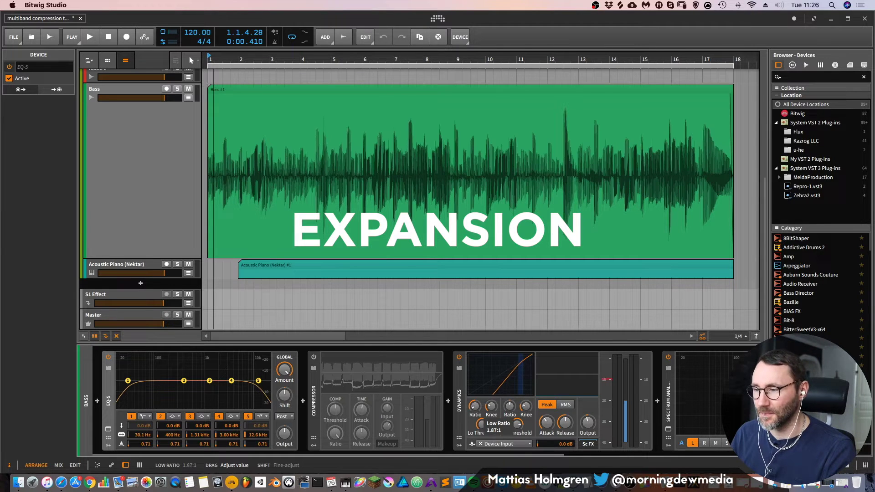
pyautogui.moveTo(475, 402); pyautogui.dragTo(475, 401)
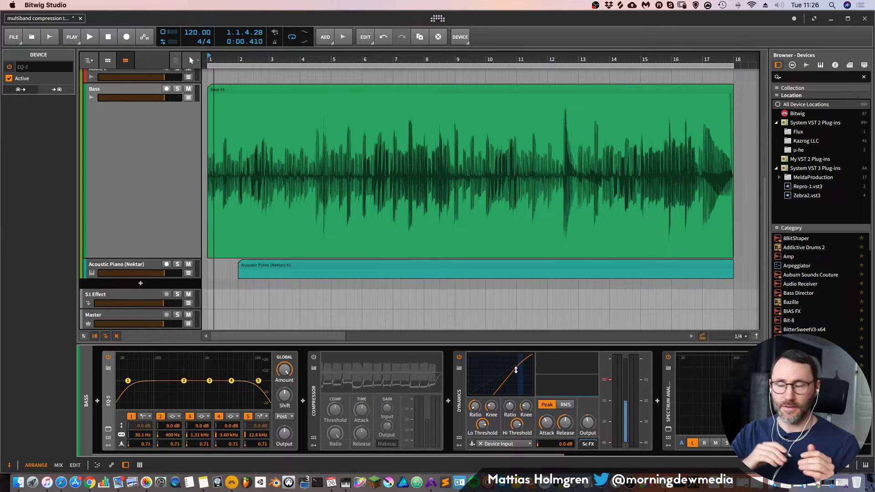
# Raise the Dynamics high ratio to about 1.78:1 and resume playback.
pyautogui.moveTo(509, 408); pyautogui.dragTo(509, 406)
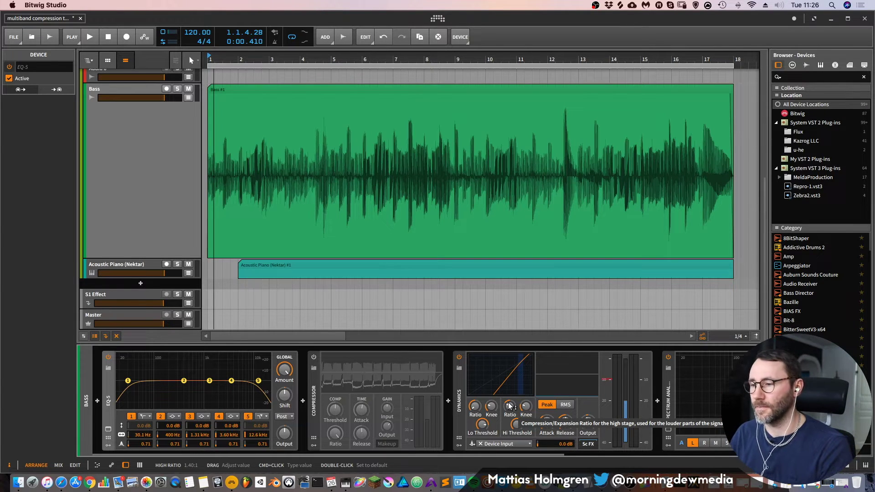
pyautogui.moveTo(510, 406); pyautogui.dragTo(510, 401)
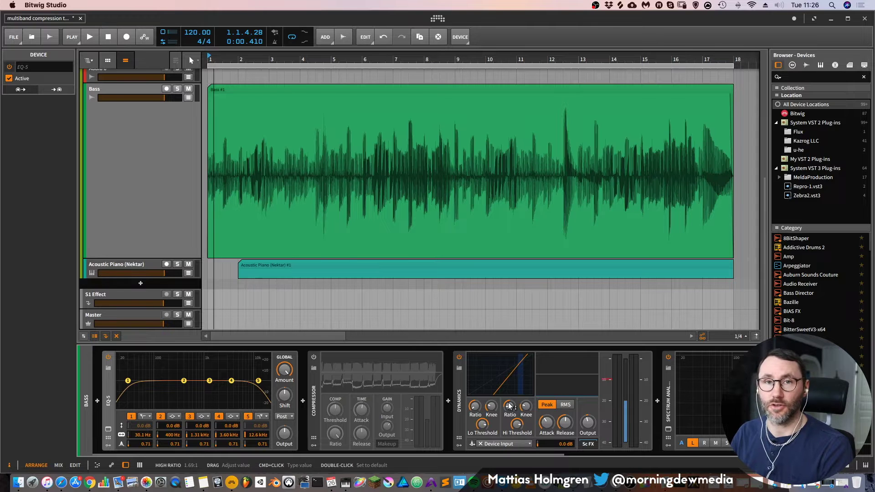
pyautogui.moveTo(510, 406); pyautogui.dragTo(510, 405)
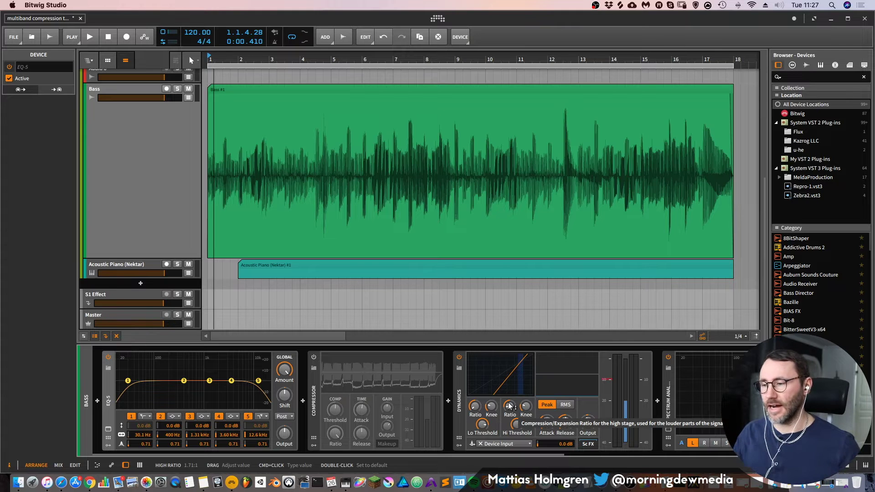
pyautogui.press('space')
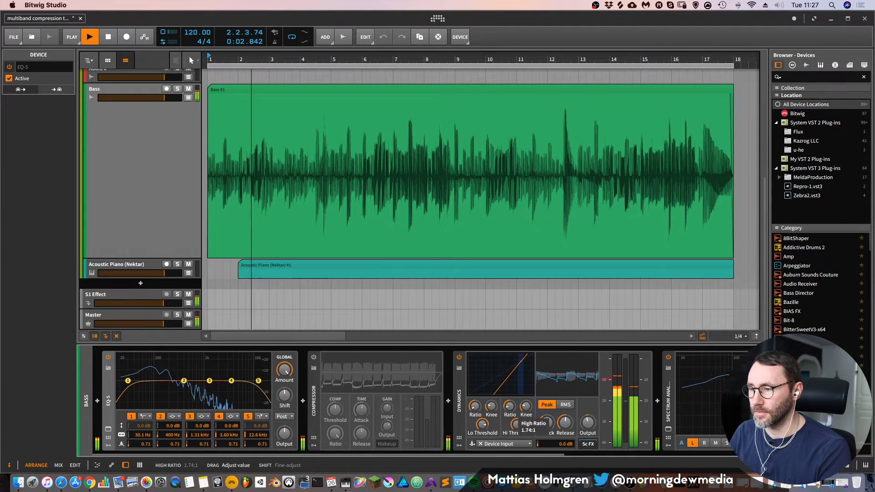
# Settle the Dynamics high ratio at 1.74:1 and restart bass playback.
pyautogui.moveTo(510, 406); pyautogui.dragTo(510, 401)
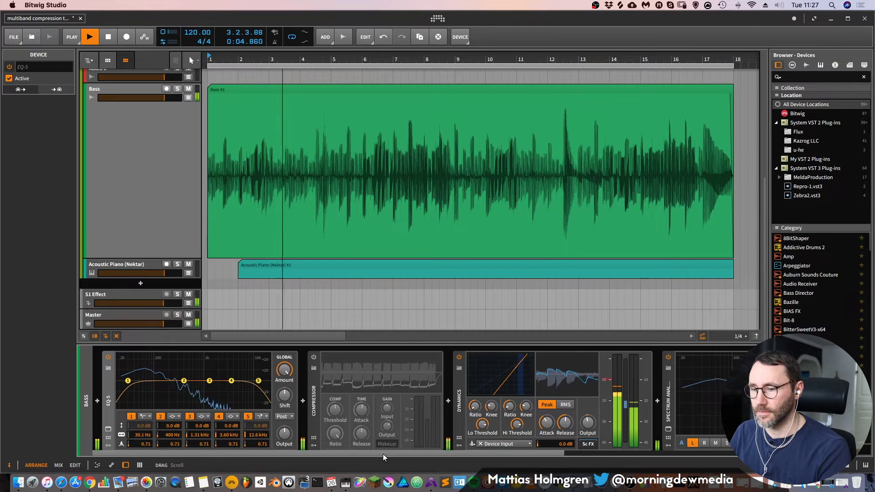
pyautogui.moveTo(383, 454); pyautogui.dragTo(441, 452)
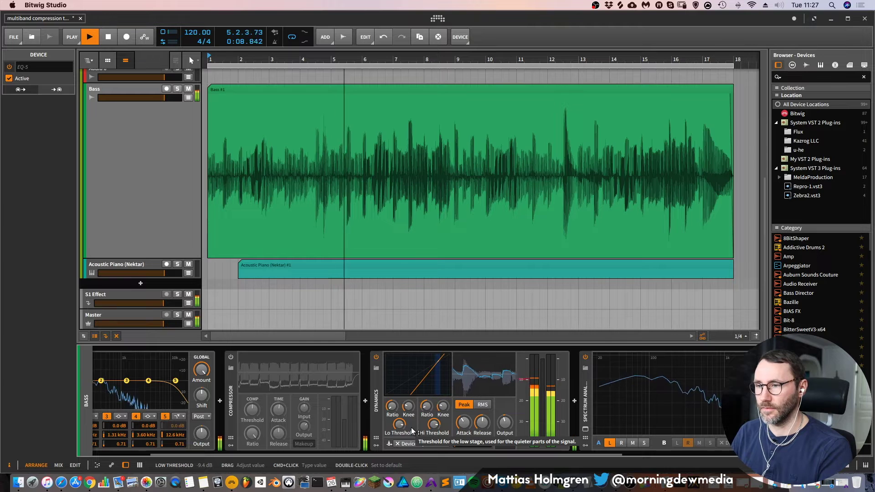
pyautogui.press('space')
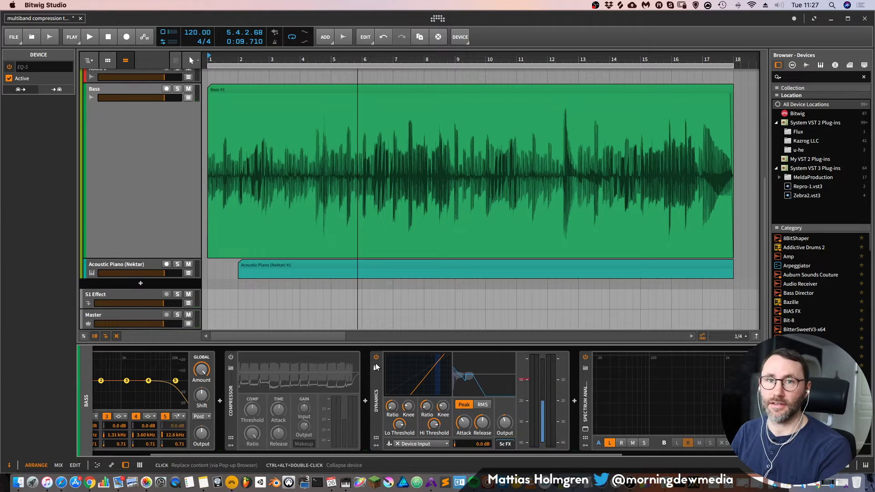
pyautogui.press('space')
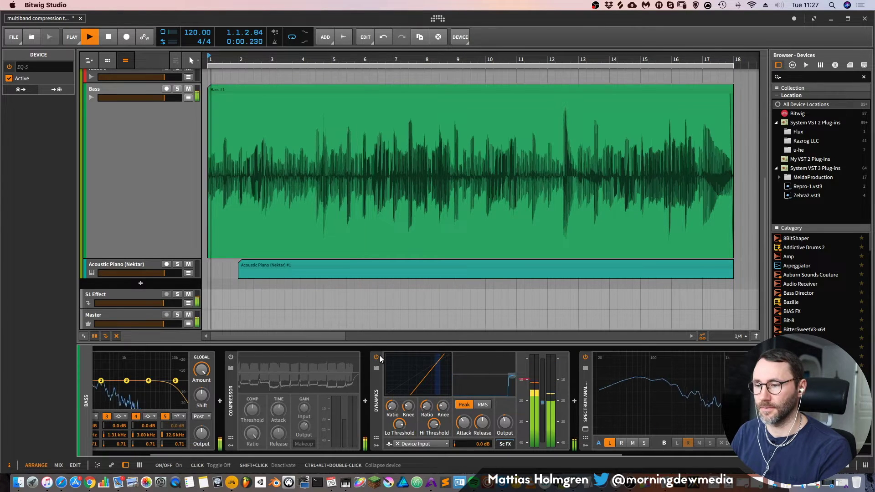
# A/B the Dynamics bypass, raise the low threshold and set low ratio to 2.00:1.
pyautogui.click(376, 357)
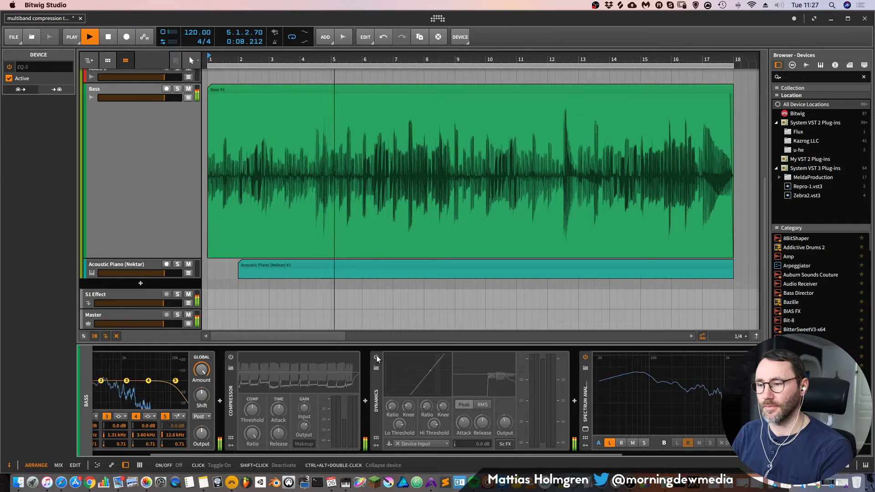
pyautogui.click(376, 357)
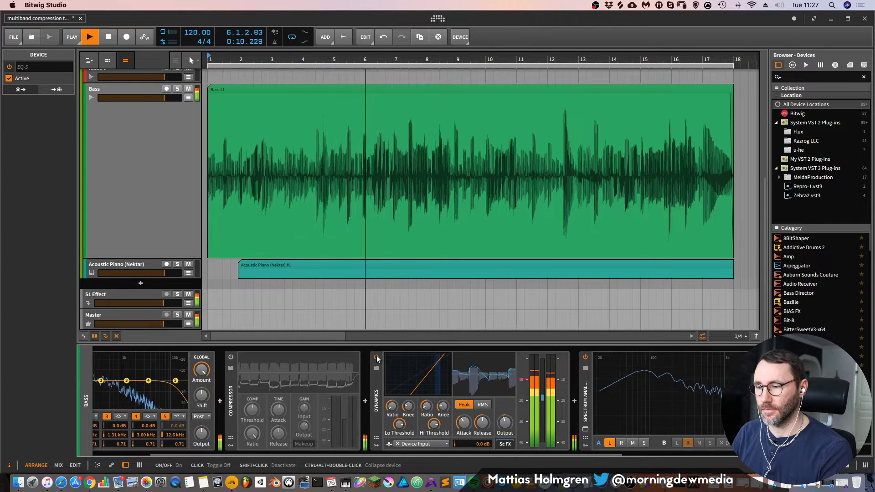
pyautogui.moveTo(399, 424); pyautogui.dragTo(400, 419)
pyautogui.moveTo(392, 406); pyautogui.dragTo(391, 406)
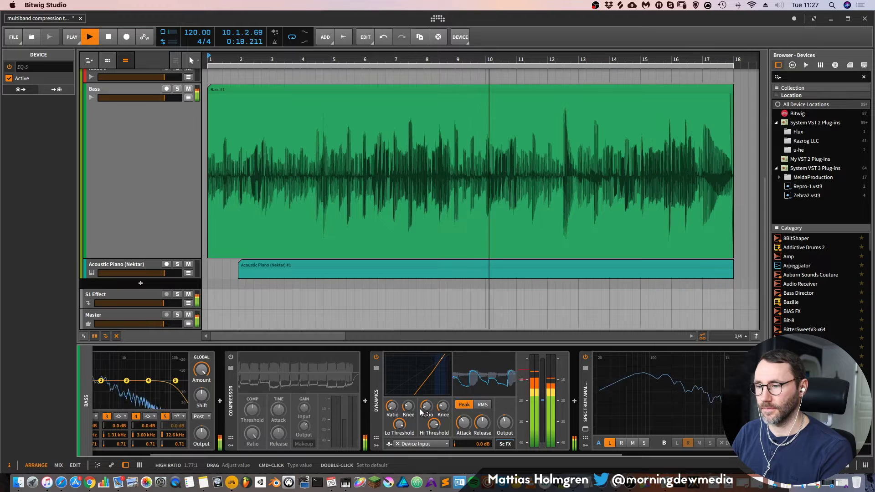
pyautogui.press('space')
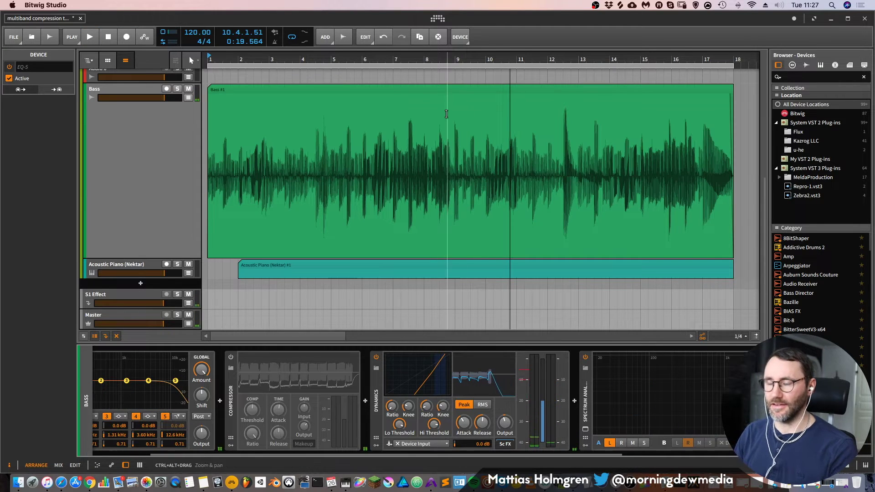
# Set the playback start in the ruler and play the bass from the top.
pyautogui.click(452, 57)
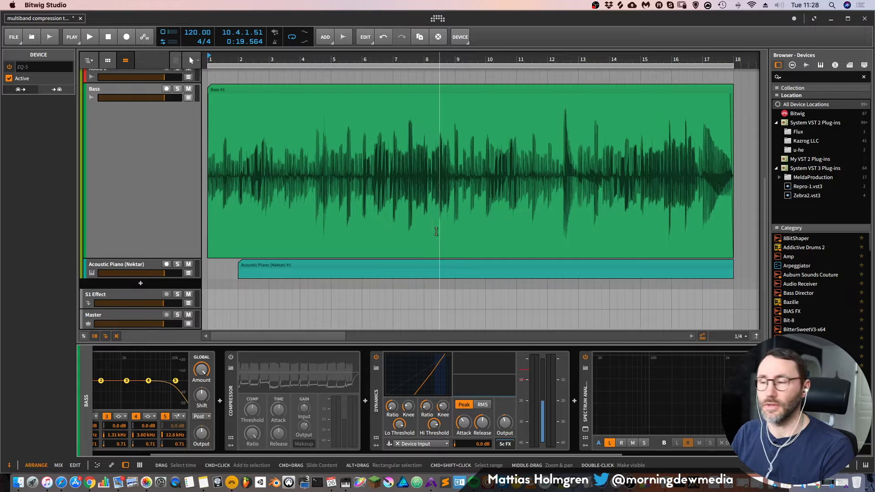
pyautogui.press('space')
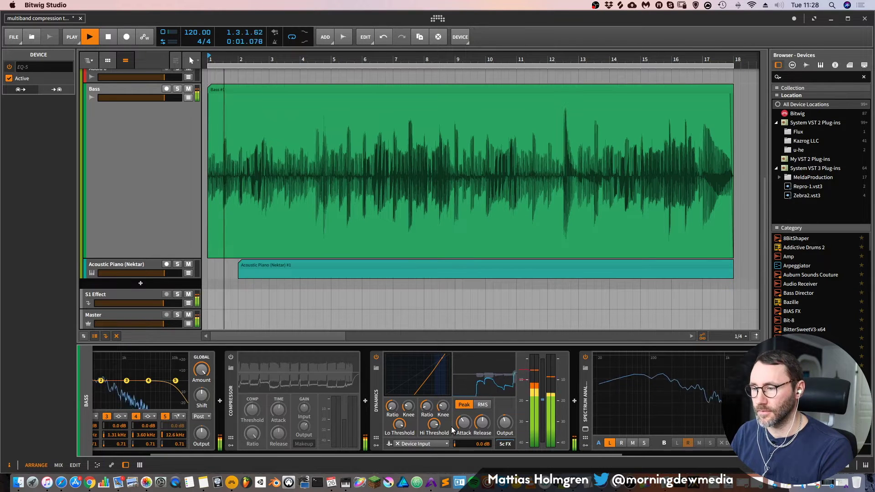
pyautogui.press('space')
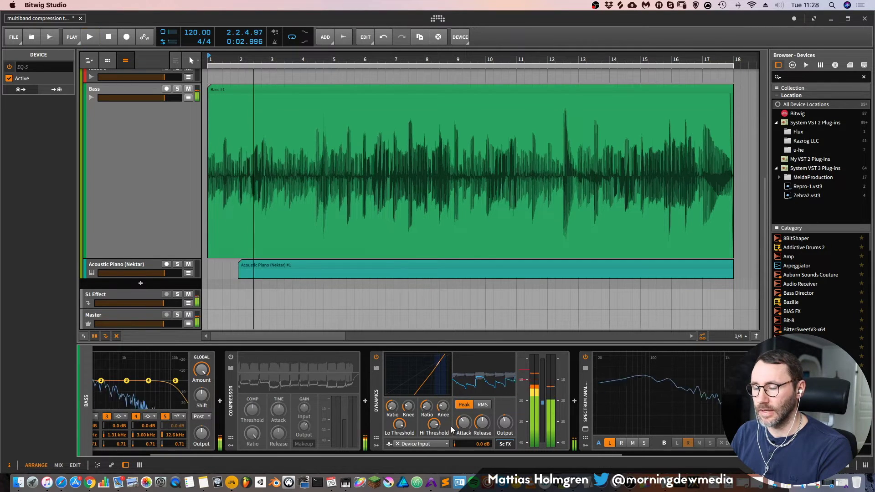
# Reset the Dynamics low ratio, set high ratio to 1:1.14, and audition the bass.
pyautogui.doubleClick(392, 406)
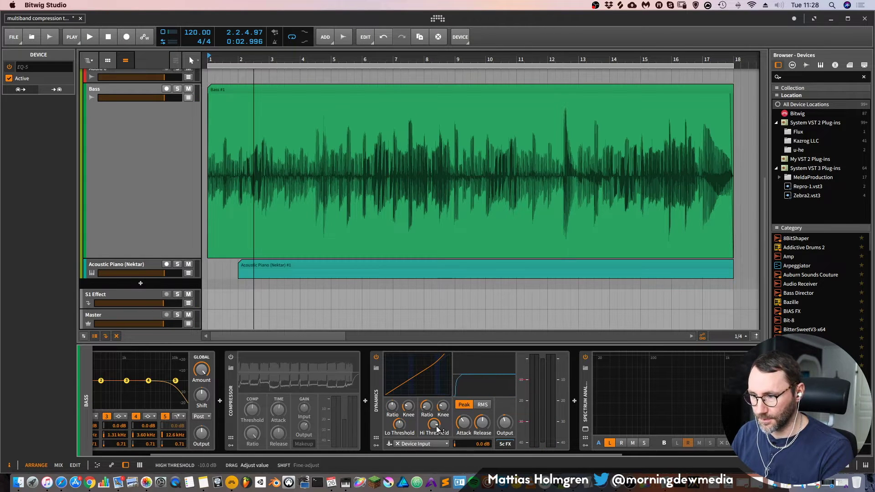
pyautogui.moveTo(426, 407); pyautogui.dragTo(427, 409)
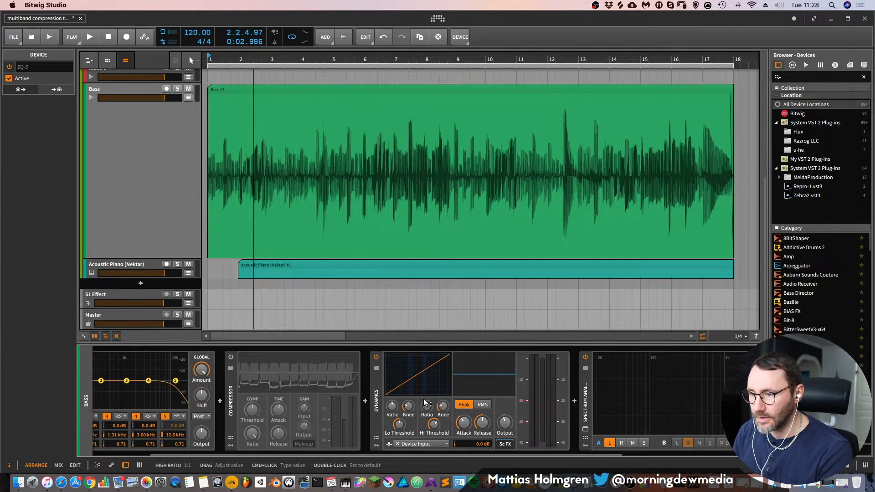
pyautogui.moveTo(427, 407); pyautogui.dragTo(427, 405)
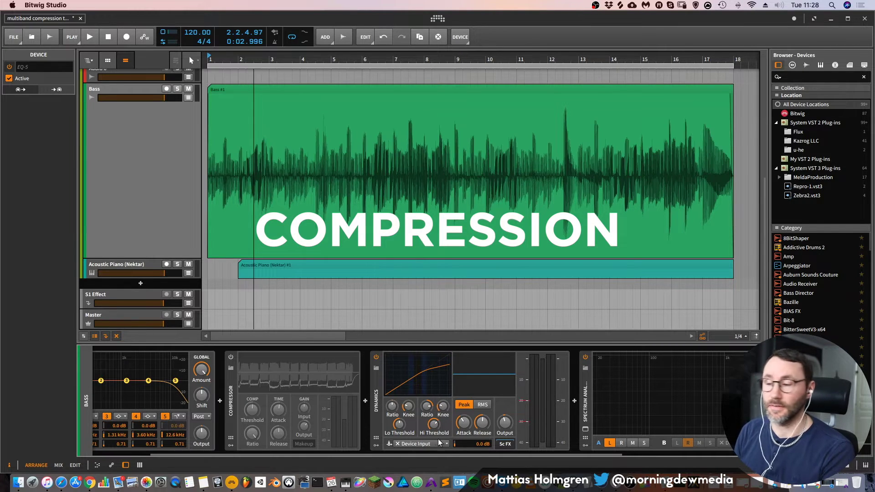
pyautogui.press('space')
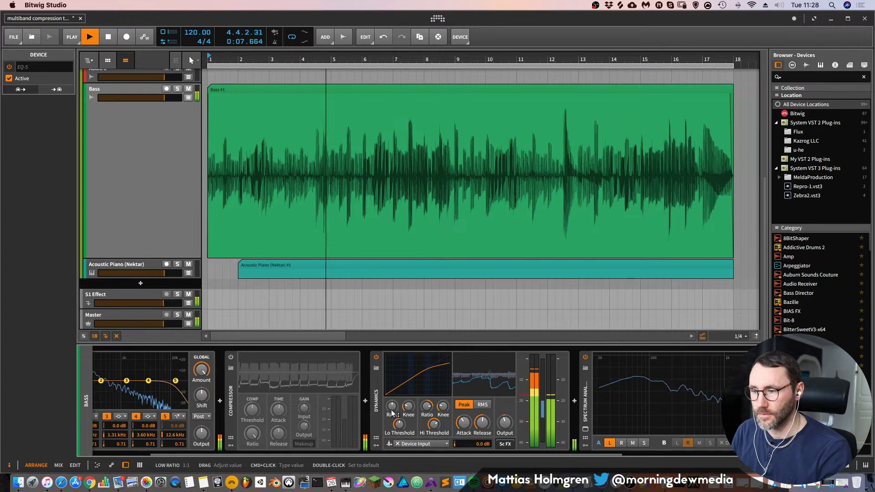
pyautogui.press('space')
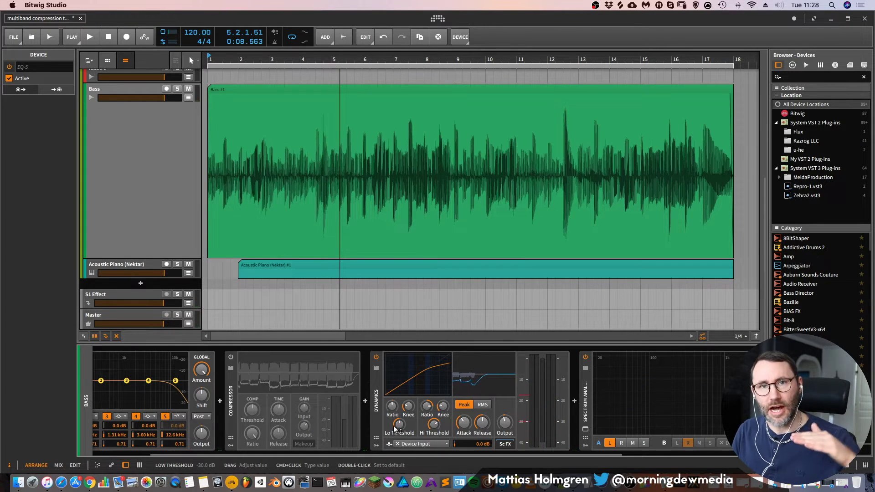
# Raise the low ratio to 1:2.74 and lower the low threshold to about -19.3 dB.
pyautogui.moveTo(393, 406); pyautogui.dragTo(392, 402)
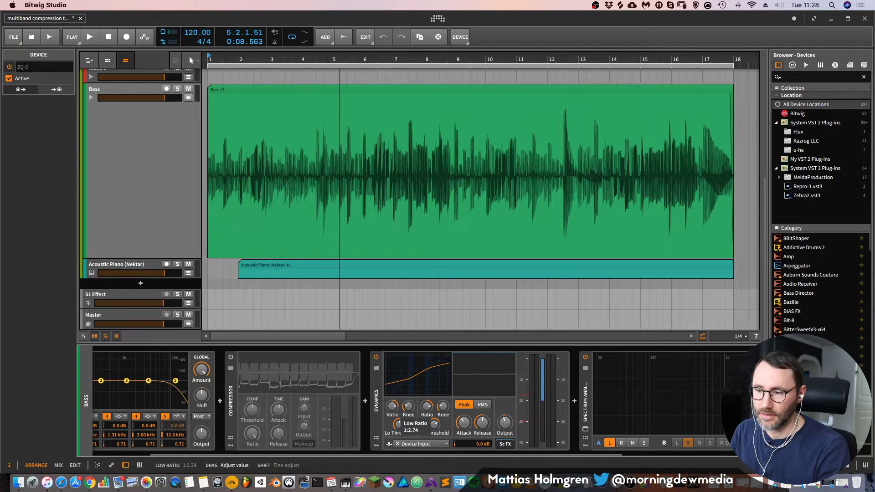
pyautogui.click(399, 424)
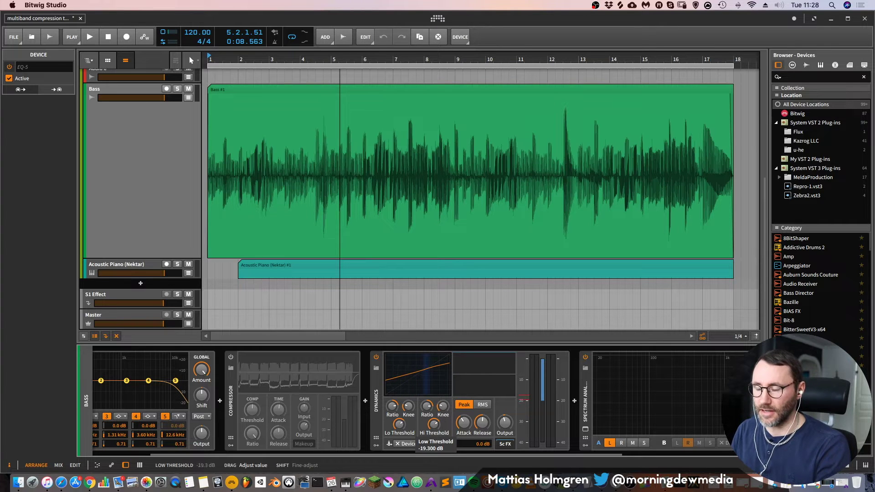
pyautogui.moveTo(399, 423); pyautogui.dragTo(409, 449)
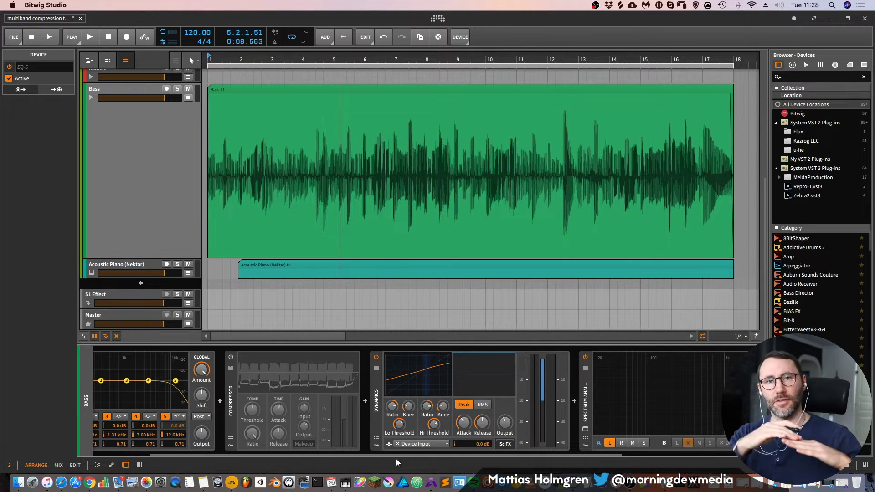
# Lengthen the Dynamics release to 251 ms and A/B the bass with Dynamics bypassed.
pyautogui.press('space')
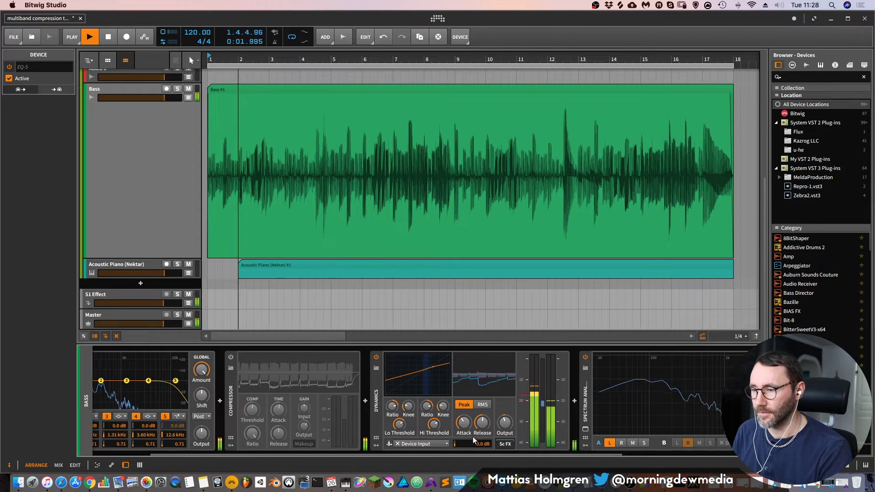
pyautogui.moveTo(482, 432); pyautogui.dragTo(484, 427)
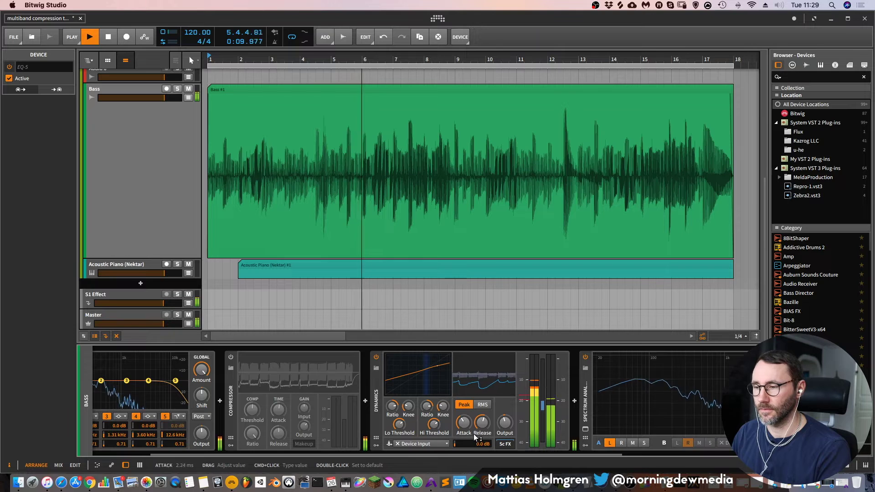
pyautogui.click(375, 357)
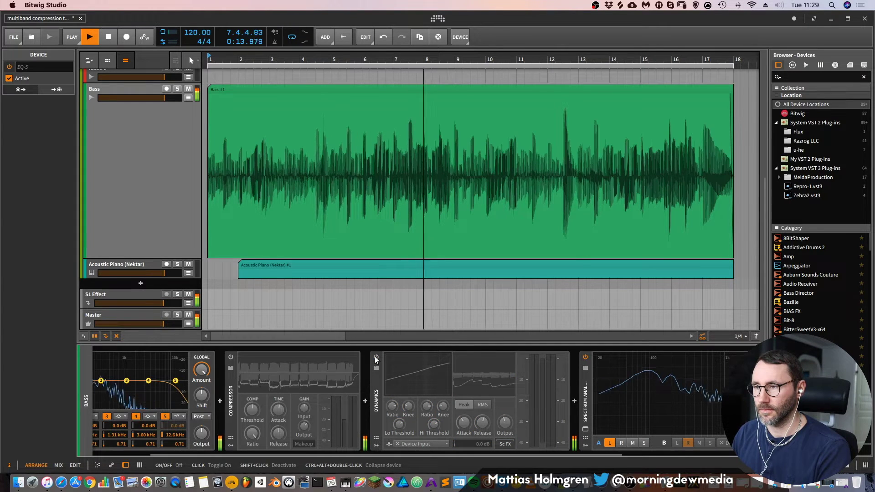
pyautogui.click(375, 357)
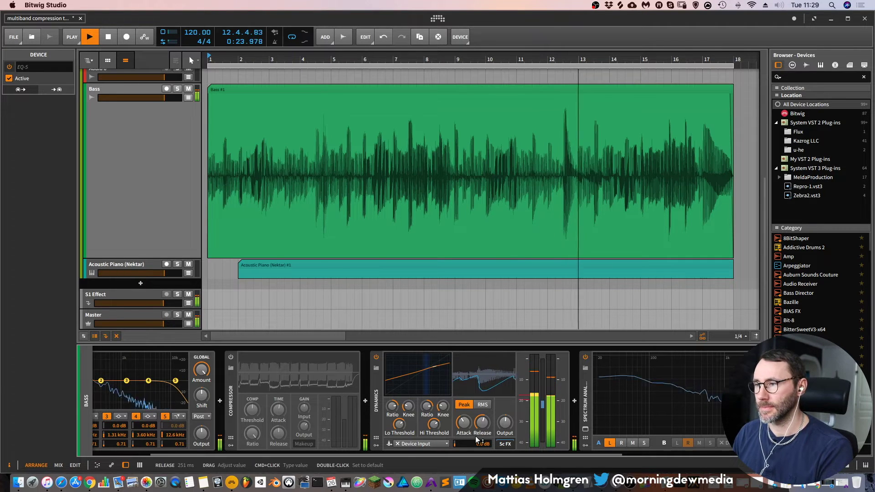
pyautogui.press('space')
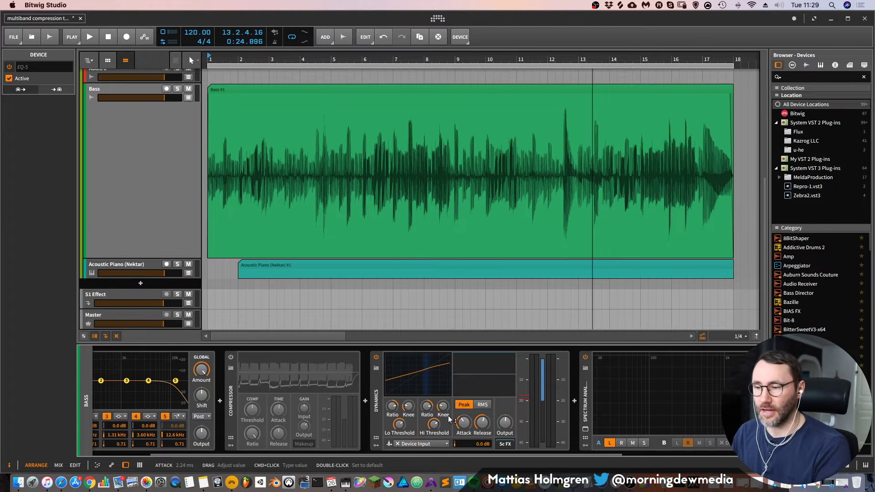
# Replay the bass from the start, toggling Dynamics off and on again to compare.
pyautogui.press('space')
pyautogui.click(376, 357)
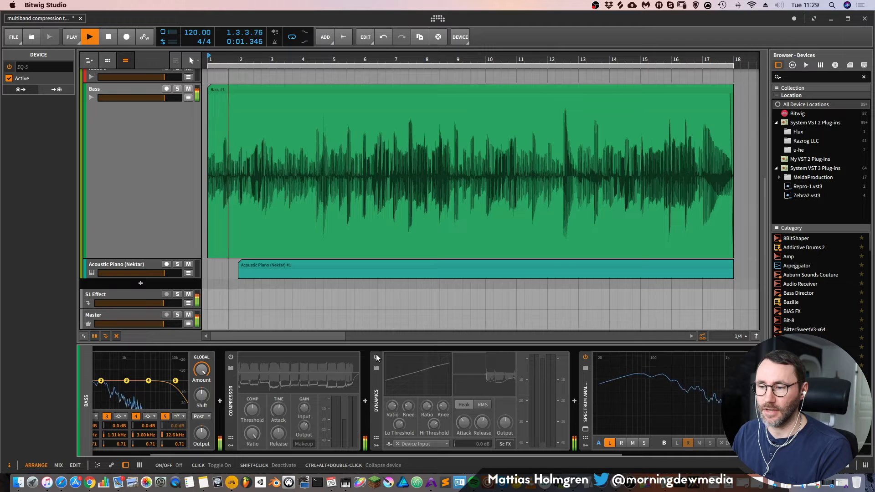
pyautogui.click(376, 356)
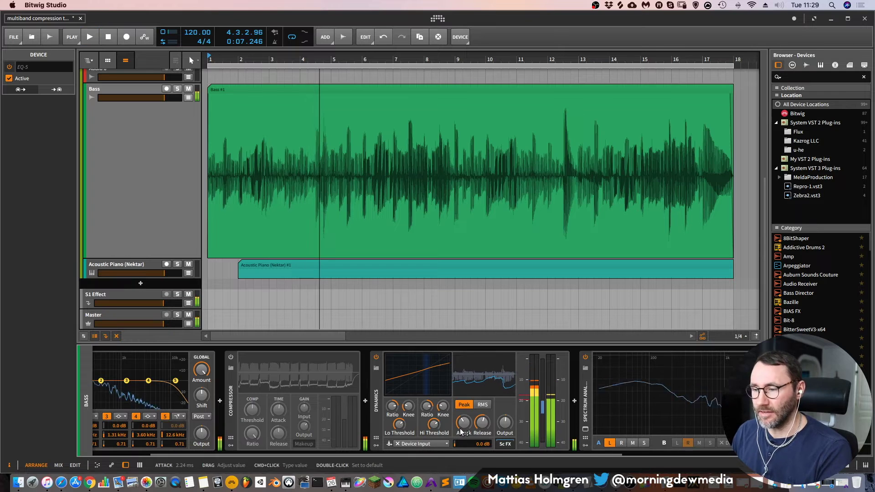
# Shorten the Dynamics attack toward 0.10 ms and the release to about 25.7 ms during playback.
pyautogui.press('space')
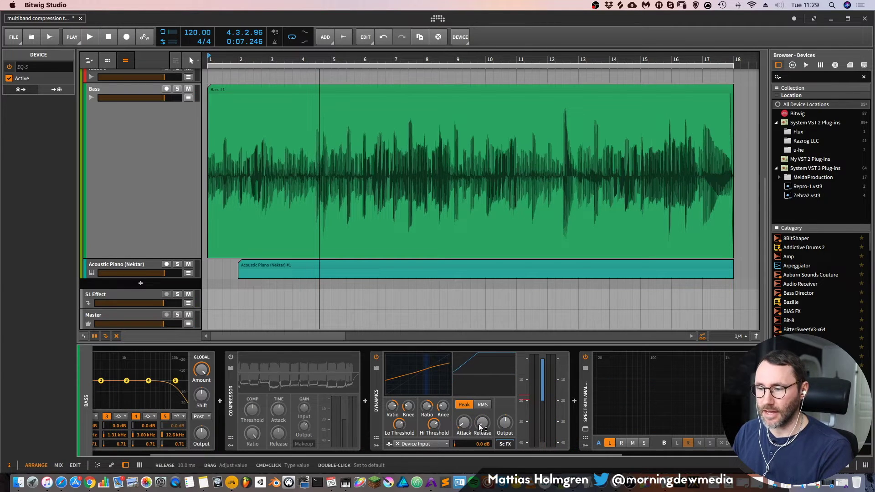
pyautogui.moveTo(462, 426); pyautogui.dragTo(482, 421)
pyautogui.press('space')
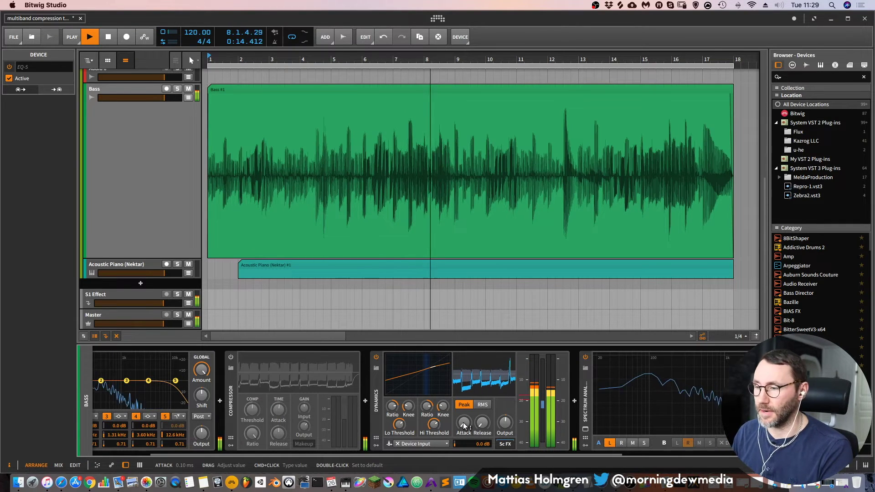
pyautogui.moveTo(482, 423); pyautogui.dragTo(482, 419)
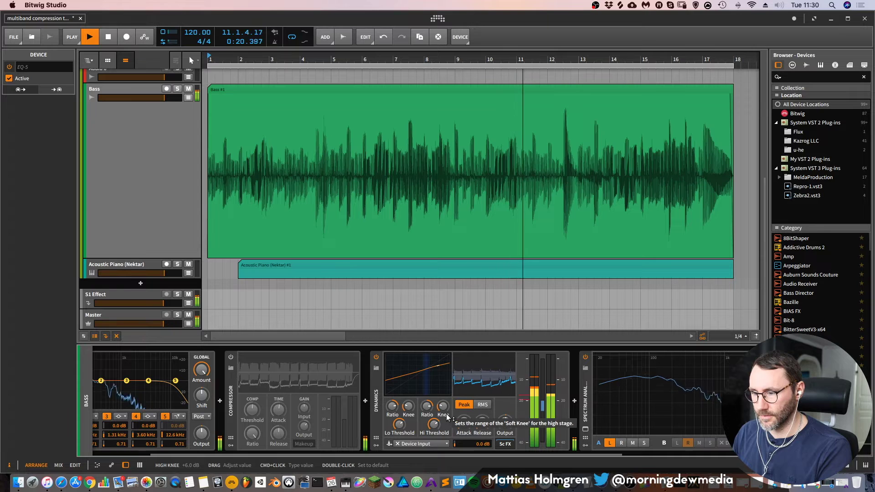
pyautogui.press('space')
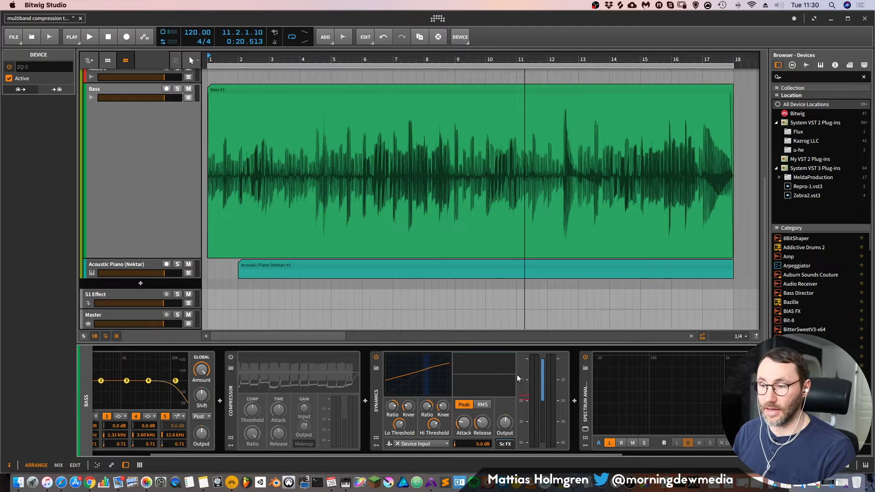
# Browse the Compressor's sidechain input sources, leaving the choice unchanged.
pyautogui.click(430, 444)
pyautogui.click(430, 444)
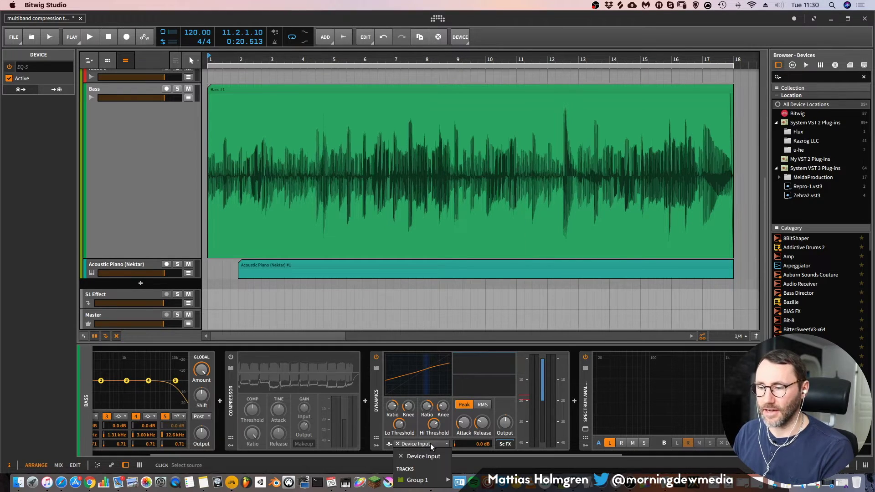
pyautogui.click(430, 443)
# Select the Producer Essentials Kit #1 track and stop the recording.
pyautogui.scroll(8, 248, 143)
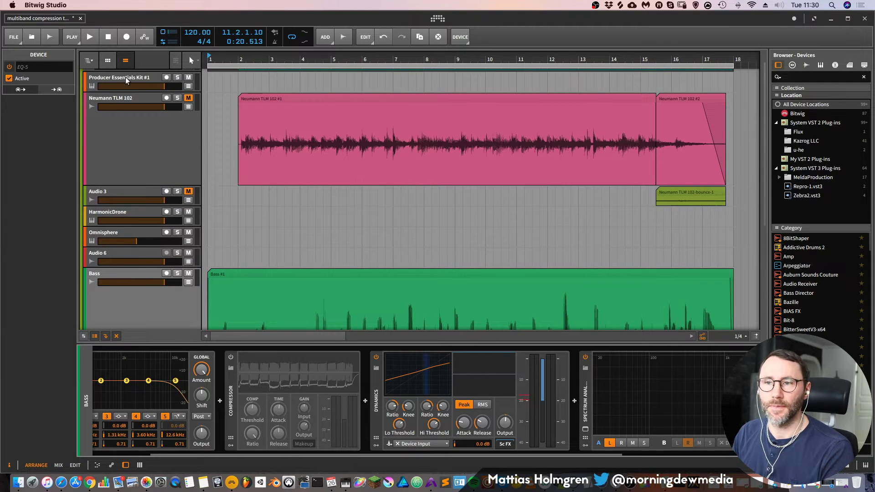
pyautogui.click(124, 78)
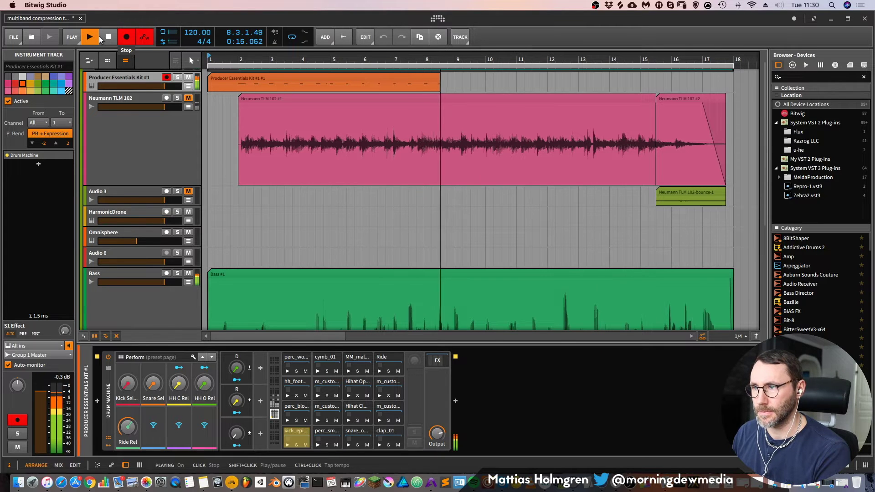
pyautogui.press('space')
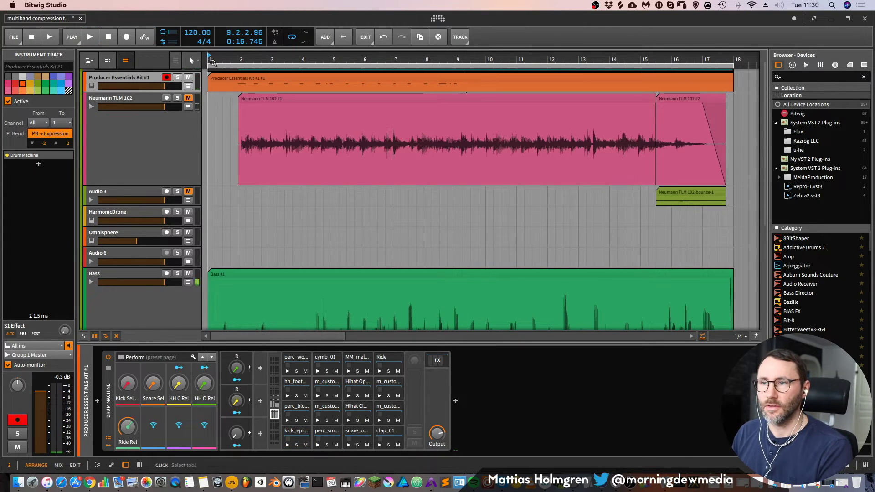
pyautogui.scroll(-8, 267, 250)
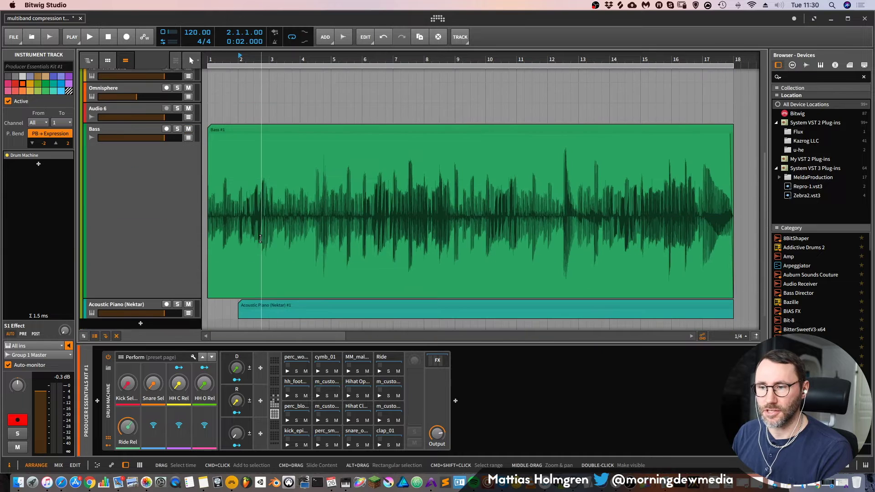
# Select the Bass track after briefly checking the Producer Essentials Kit #1 track.
pyautogui.click(133, 191)
pyautogui.scroll(5, 133, 190)
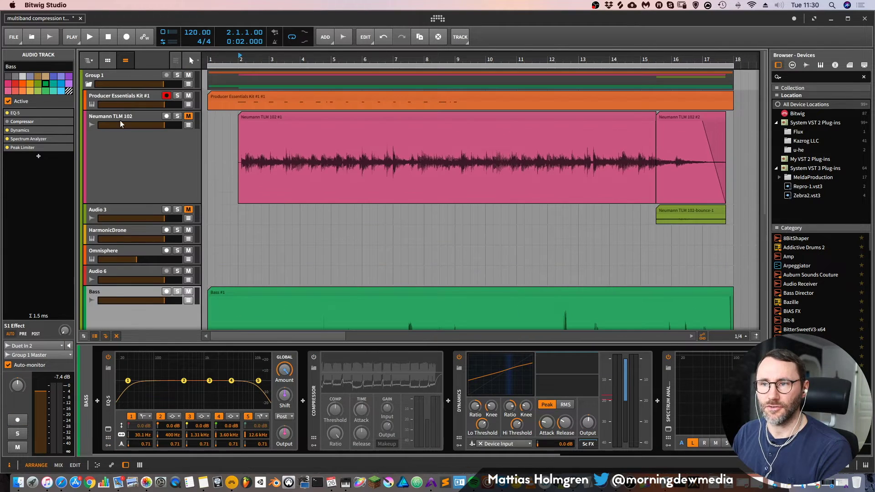
pyautogui.click(123, 97)
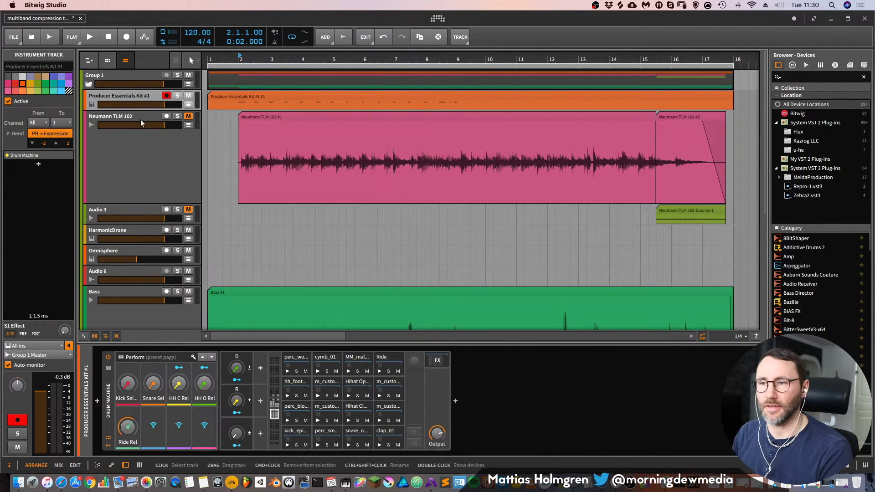
pyautogui.scroll(-5, 140, 120)
pyautogui.click(139, 213)
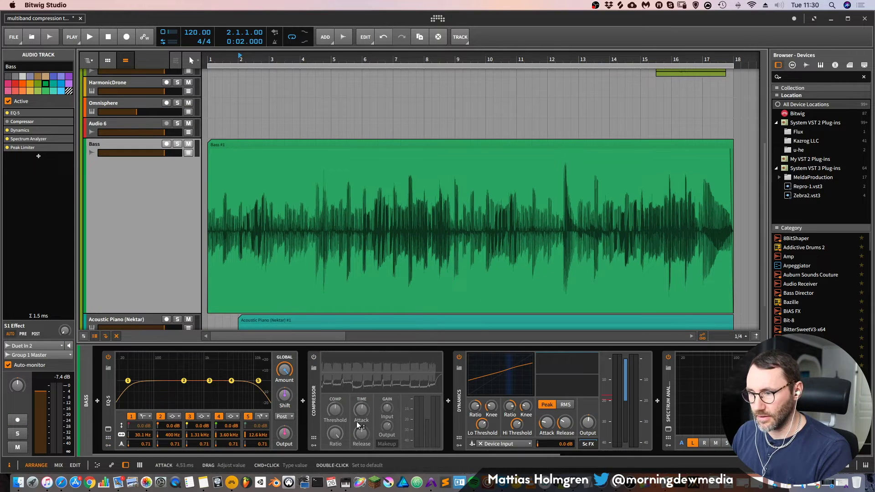
# Set the Dynamics sidechain source to kick_epic_01's Sampler Out.
pyautogui.click(529, 443)
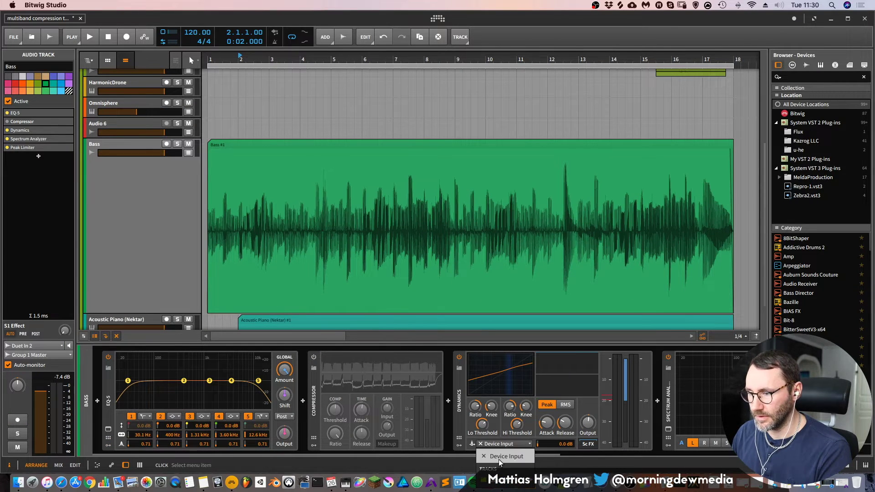
pyautogui.moveTo(512, 485)
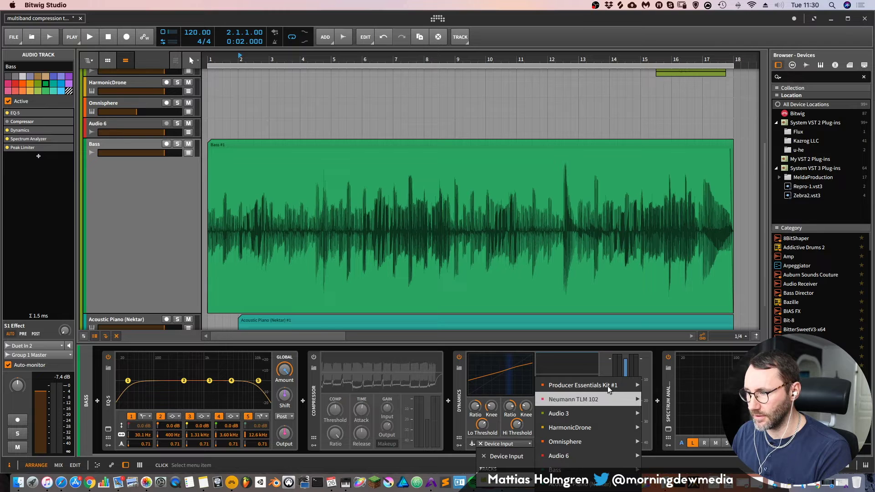
pyautogui.moveTo(608, 386)
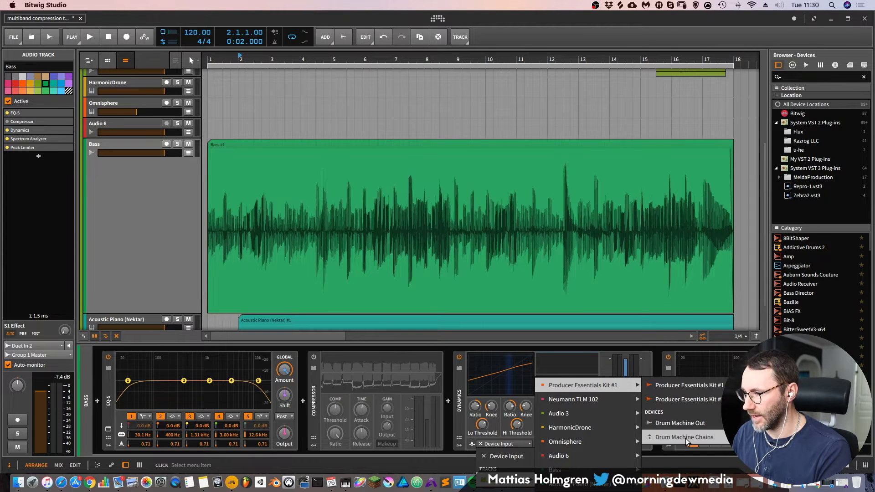
pyautogui.moveTo(686, 438)
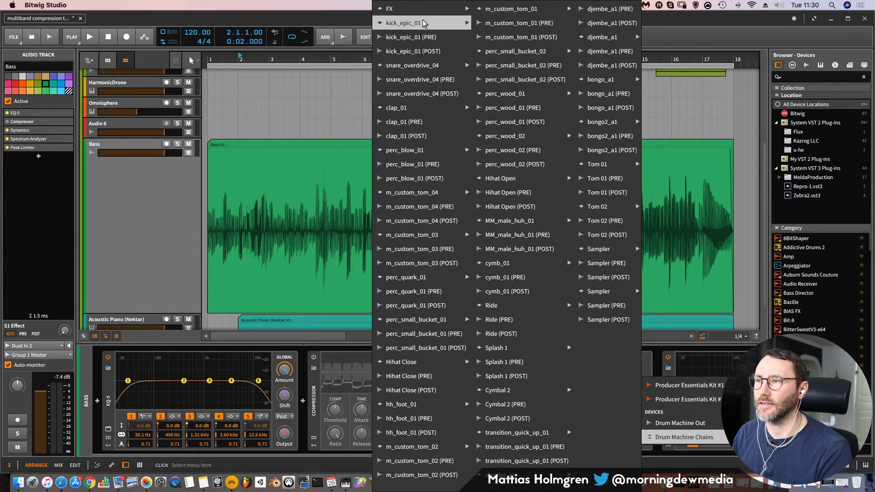
pyautogui.click(501, 23)
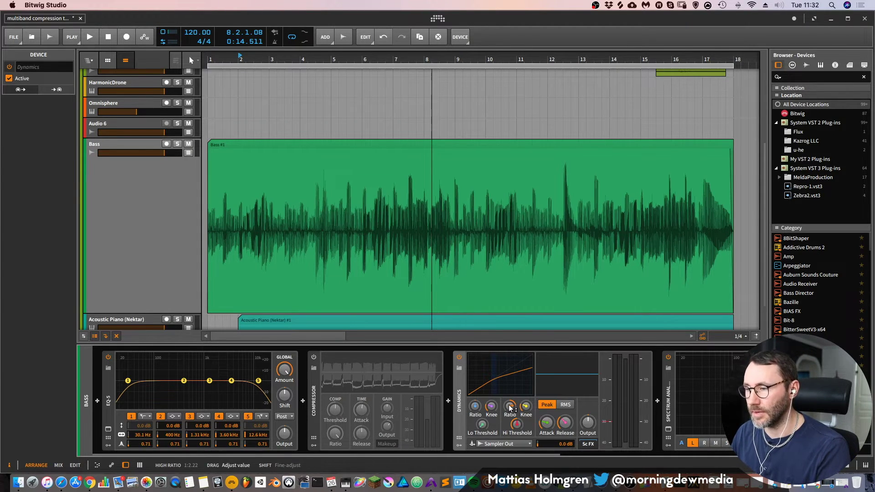
# Lengthen the Dynamics release and boost the sidechain input gain while the song plays.
pyautogui.press('space')
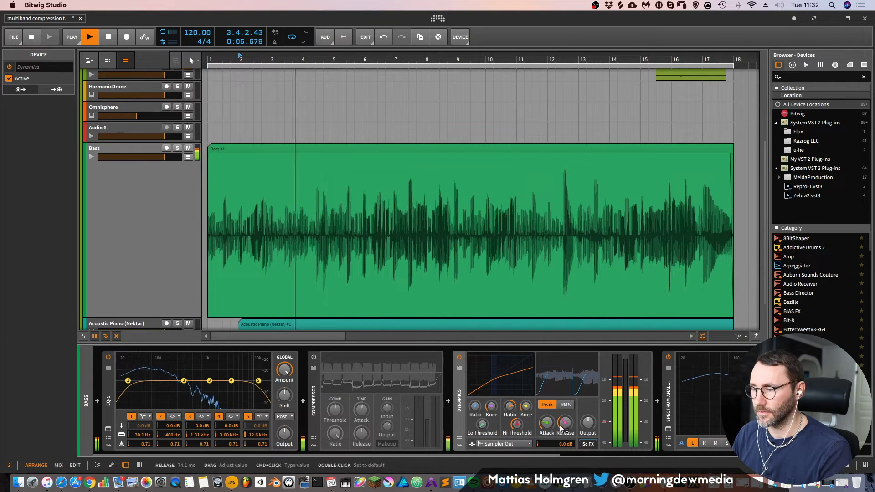
pyautogui.moveTo(560, 428); pyautogui.dragTo(546, 428)
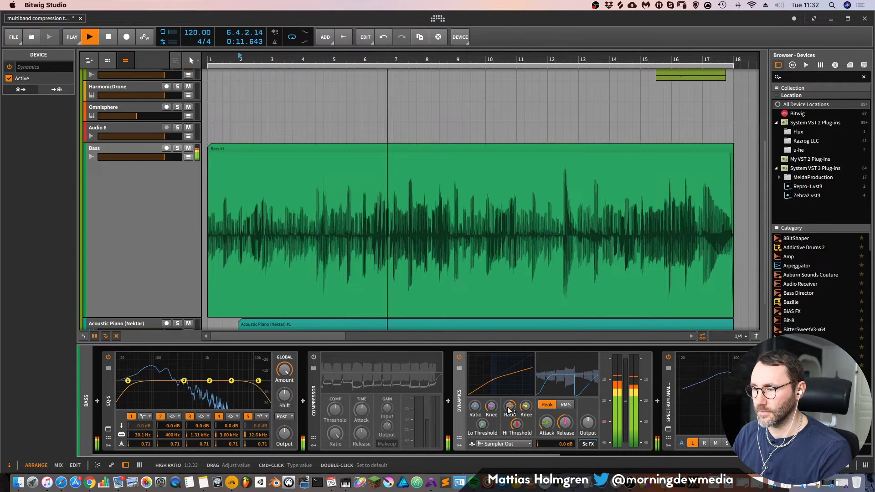
pyautogui.moveTo(553, 443)
pyautogui.mouseDown()
pyautogui.moveTo(554, 423)
pyautogui.moveTo(554, 450)
pyautogui.moveTo(559, 444)
pyautogui.mouseUp()
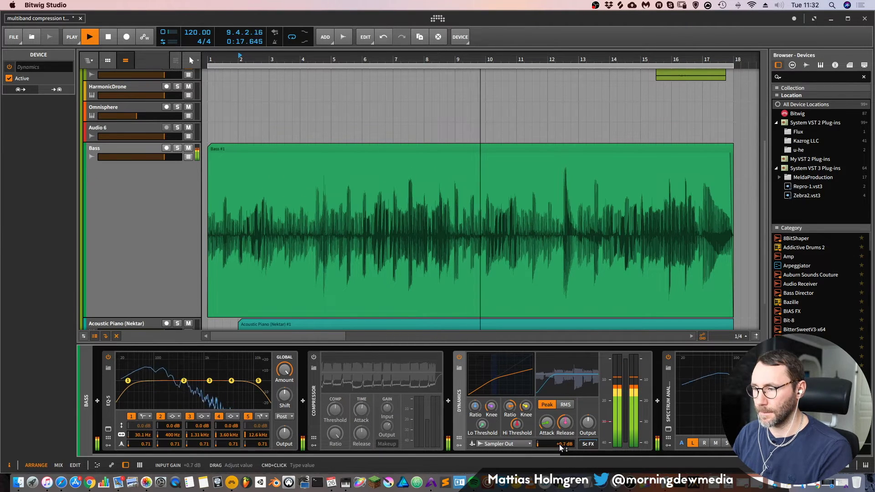
pyautogui.press('space')
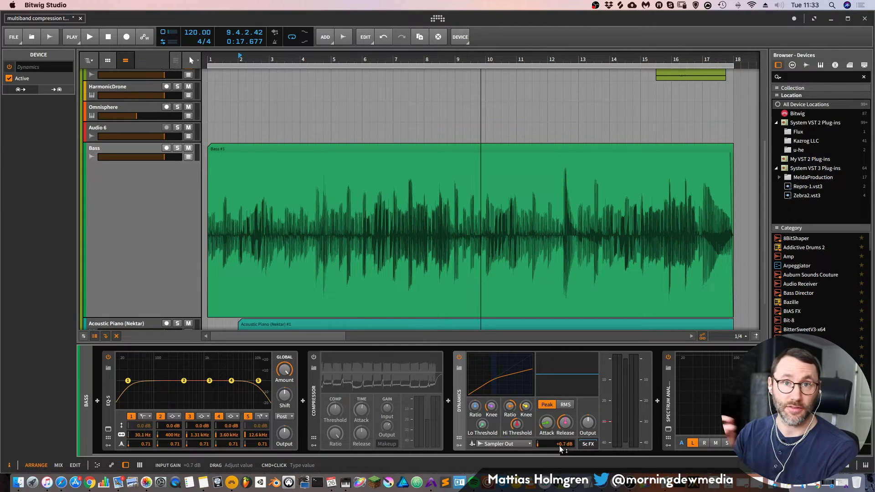
# Settle the sidechain input gain at about +1.7 dB during playback, then bypass Dynamics.
pyautogui.press('space')
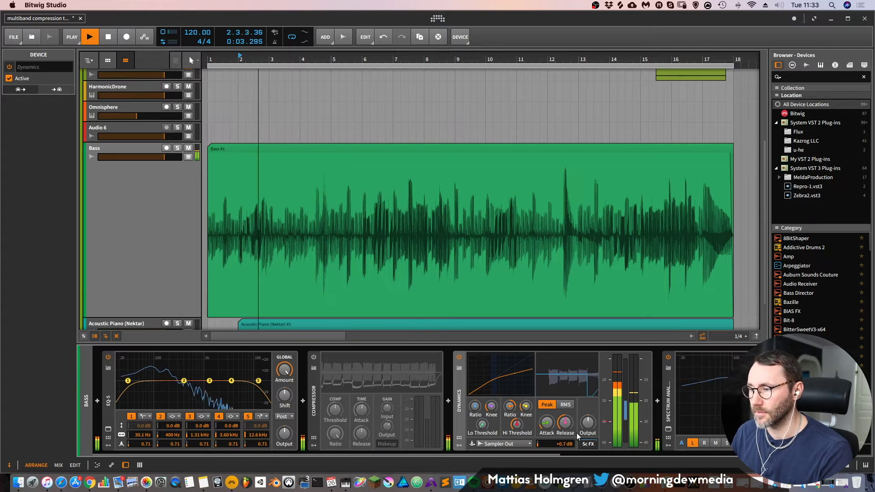
pyautogui.press('space')
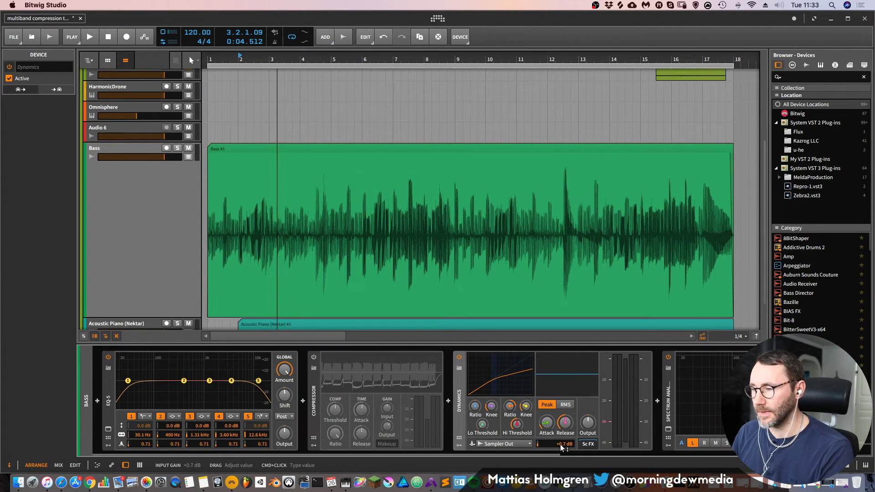
pyautogui.press('space')
pyautogui.moveTo(559, 445)
pyautogui.mouseDown()
pyautogui.moveTo(559, 427)
pyautogui.moveTo(558, 445)
pyautogui.mouseUp()
pyautogui.press('space')
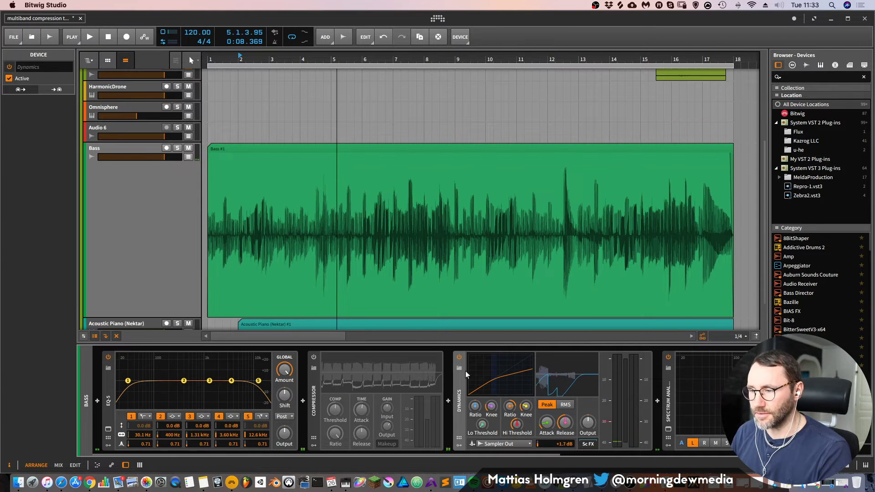
pyautogui.click(459, 357)
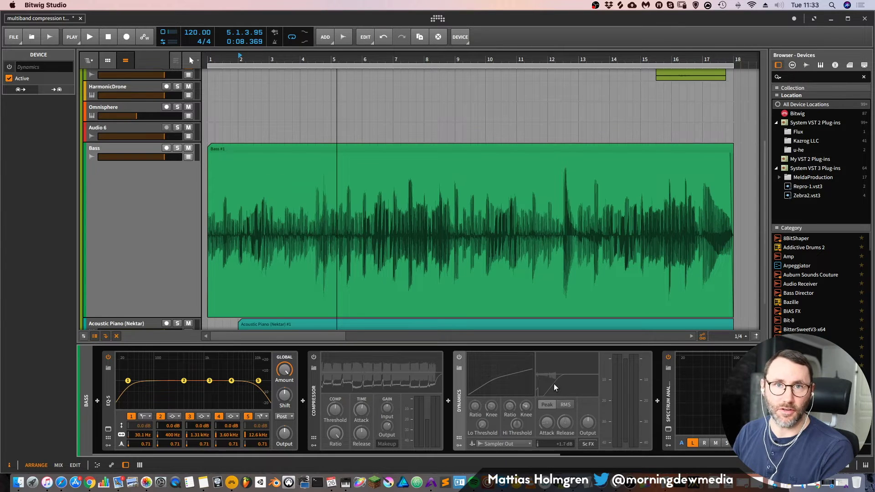
# Select the Bass track's Compressor device.
pyautogui.click(313, 403)
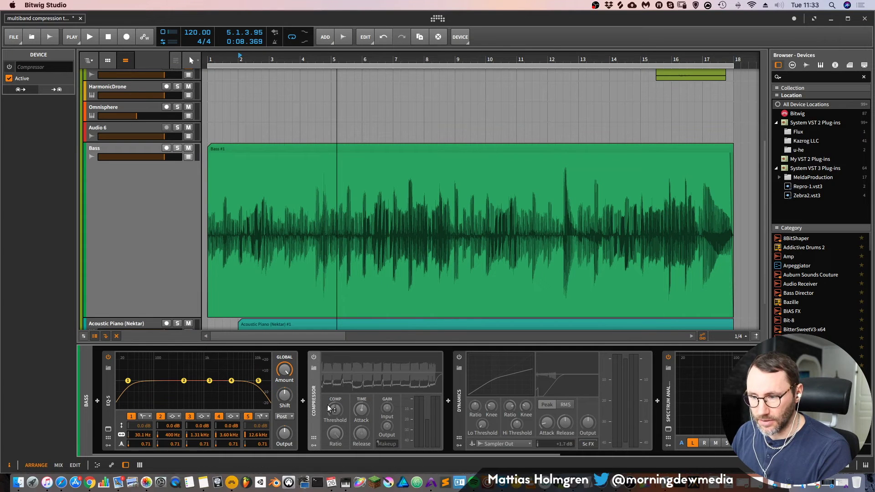
# Enable the Bass Compressor and mute the Producer Essentials Kit #1 drums while auditioning.
pyautogui.click(314, 358)
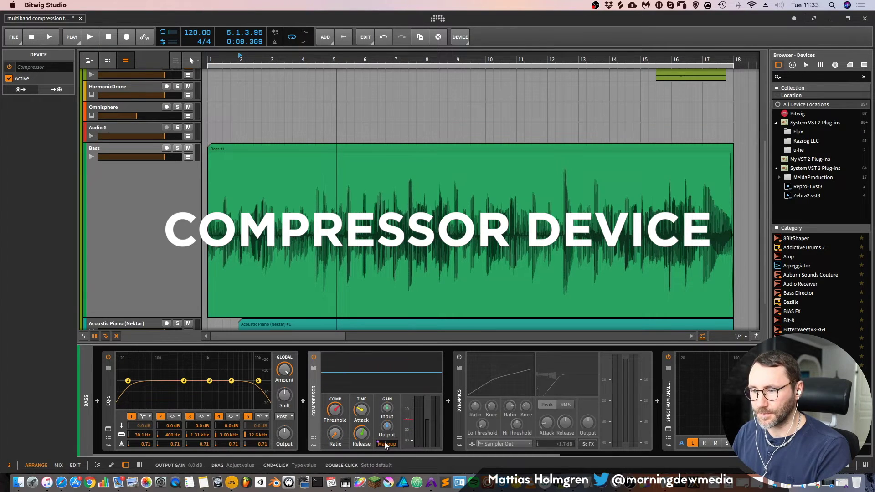
pyautogui.press('space')
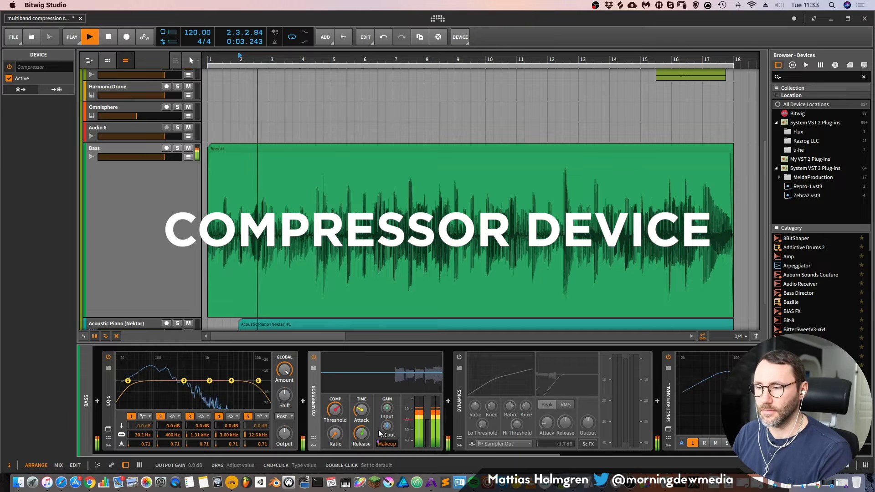
pyautogui.scroll(5, 163, 137)
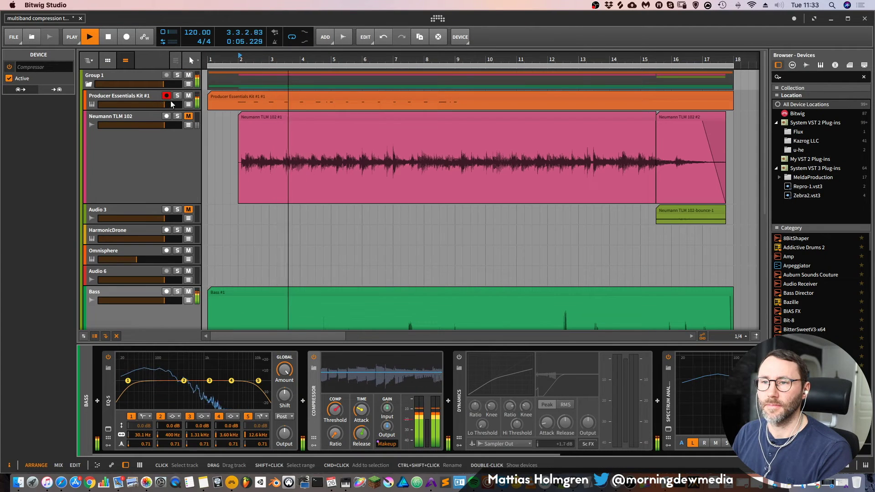
pyautogui.click(188, 95)
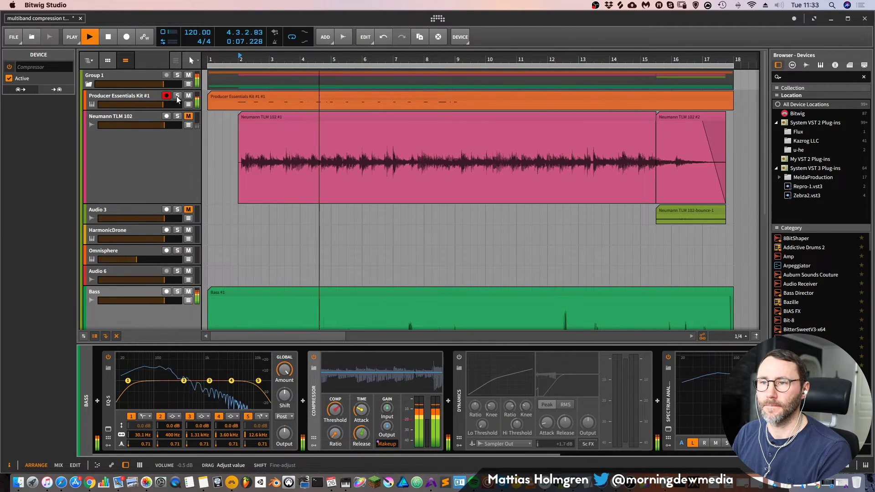
pyautogui.scroll(-5, 190, 108)
pyautogui.press('space')
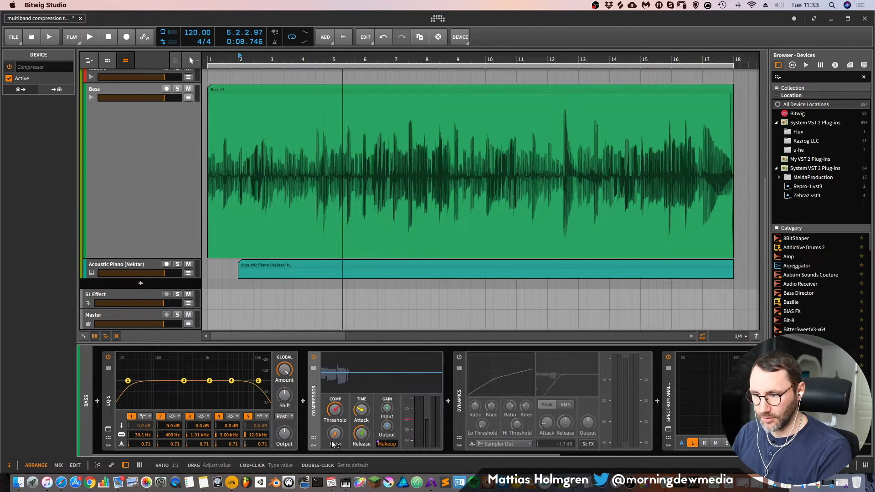
# Raise the Compressor ratio just above 1:1 and set its threshold to -16.4 dB.
pyautogui.moveTo(333, 444); pyautogui.dragTo(333, 440)
pyautogui.press('space')
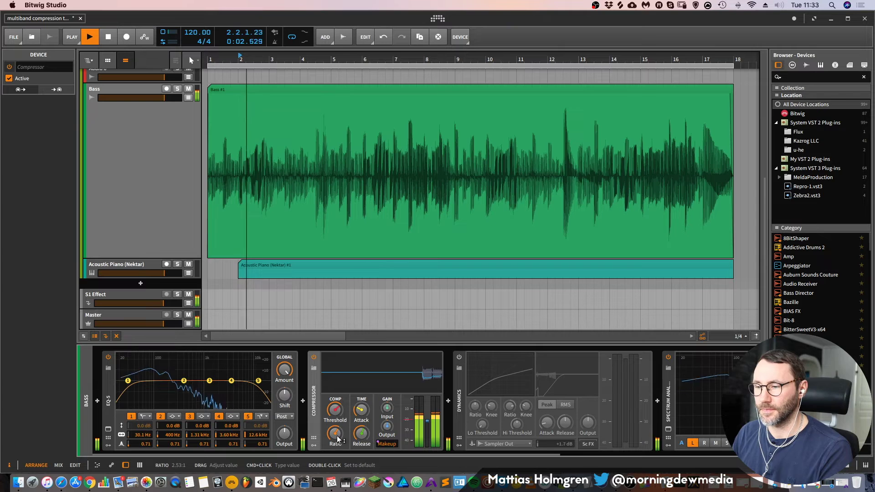
pyautogui.moveTo(333, 412)
pyautogui.mouseDown()
pyautogui.moveTo(333, 399)
pyautogui.moveTo(333, 411)
pyautogui.mouseUp()
pyautogui.press('space')
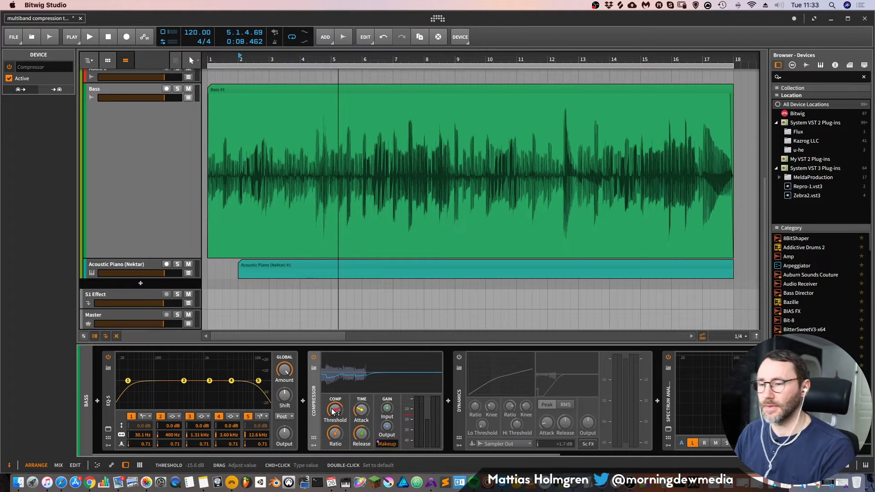
pyautogui.press('space')
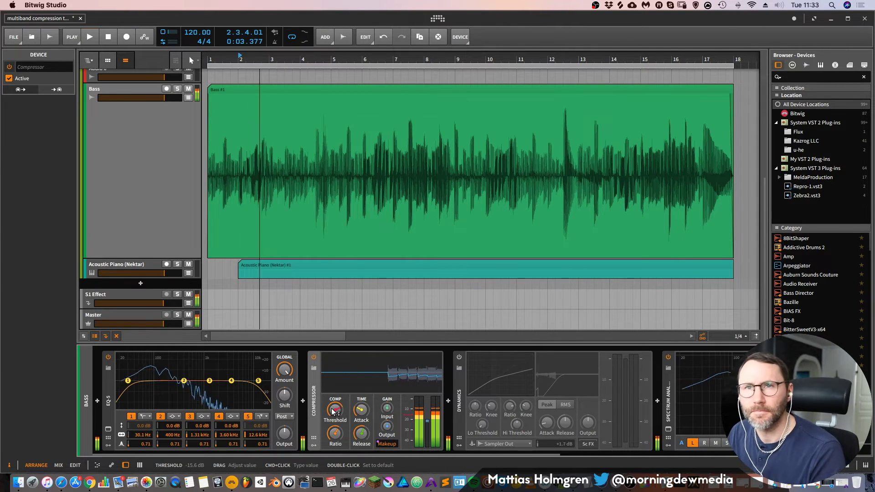
pyautogui.press('space')
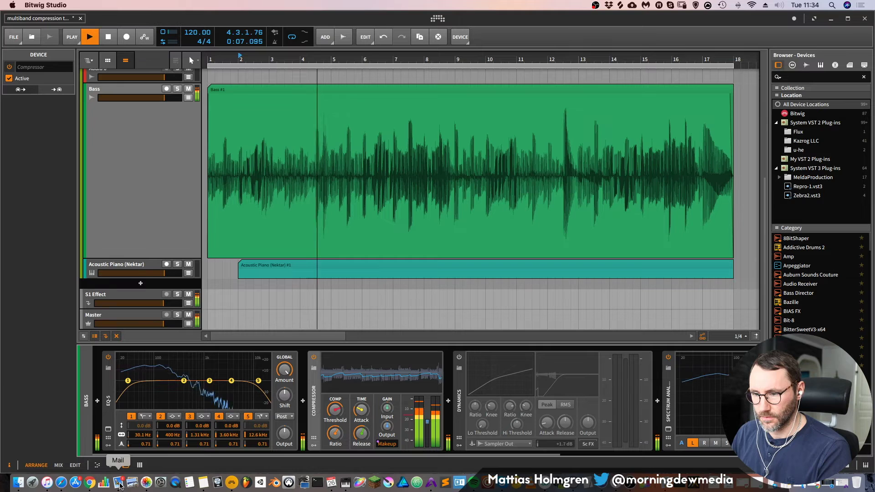
# Shorten the Compressor attack to about 1.23 ms and audition the bass from bar 2.
pyautogui.click(361, 410)
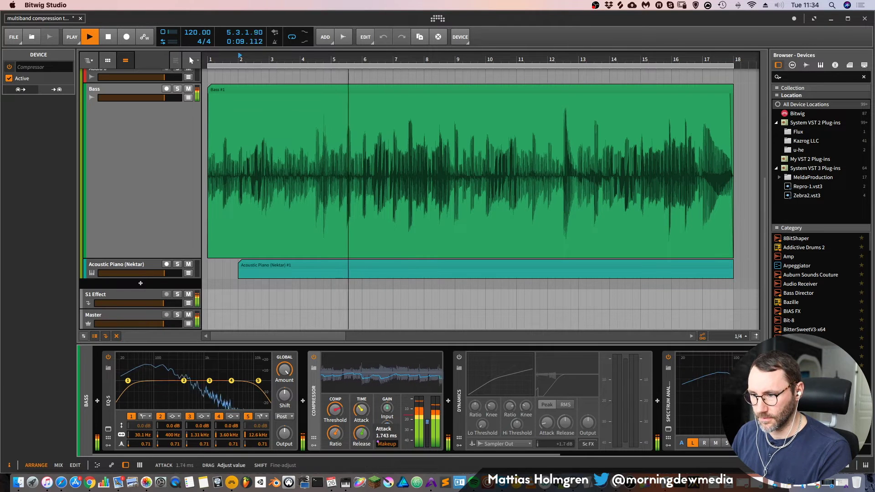
pyautogui.moveTo(361, 409); pyautogui.dragTo(360, 410)
pyautogui.press('space')
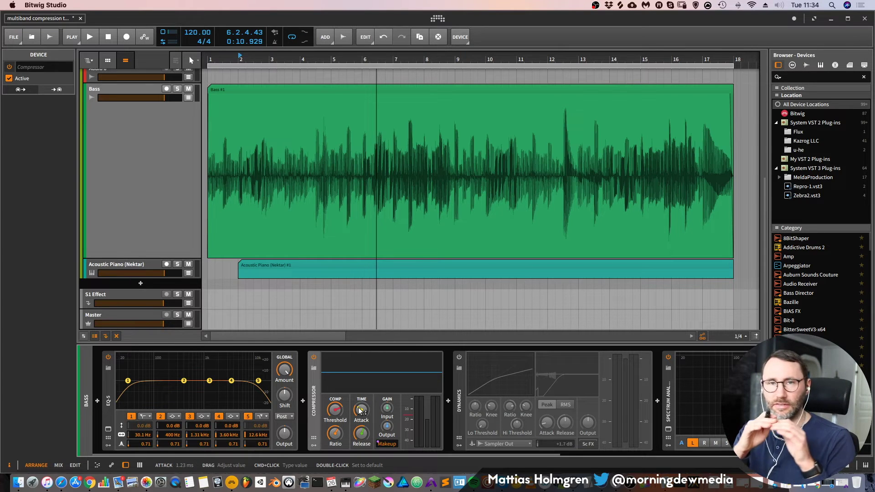
pyautogui.press('space')
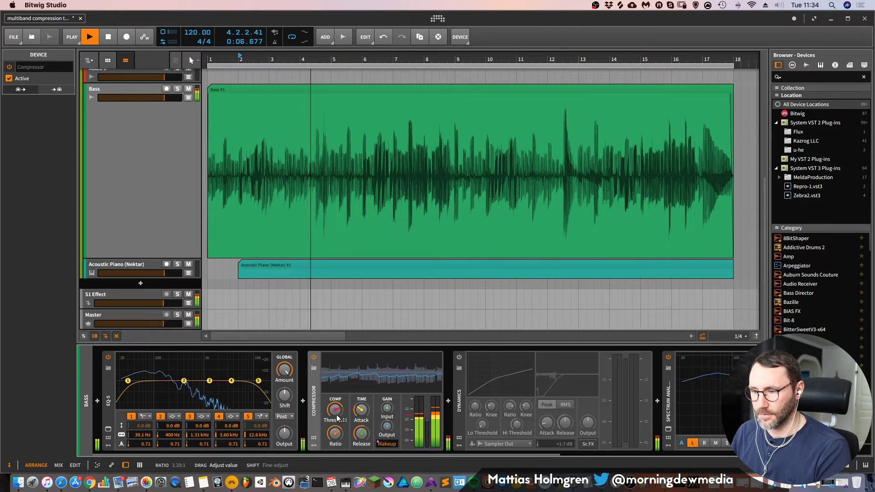
pyautogui.moveTo(362, 432)
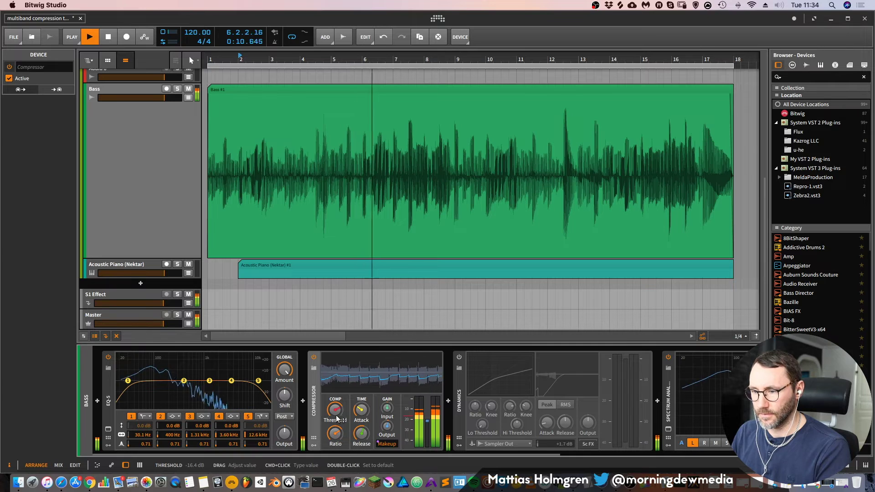
pyautogui.press('space')
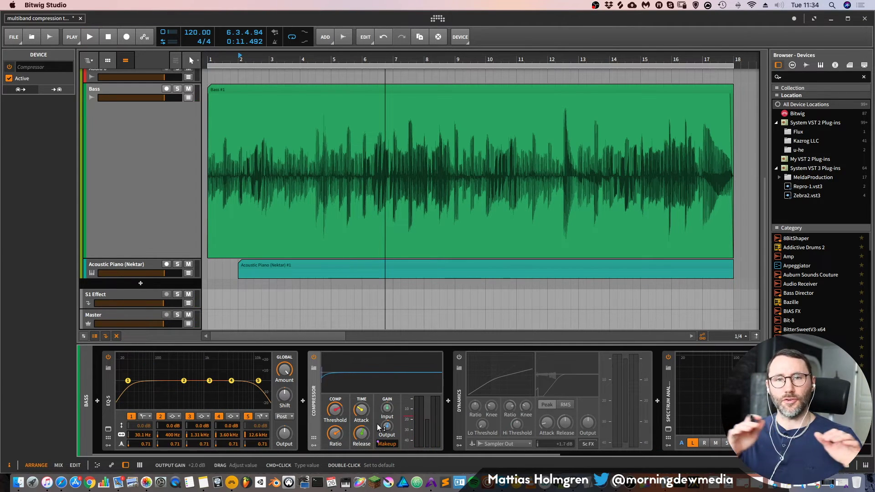
pyautogui.moveTo(526, 452); pyautogui.dragTo(427, 471)
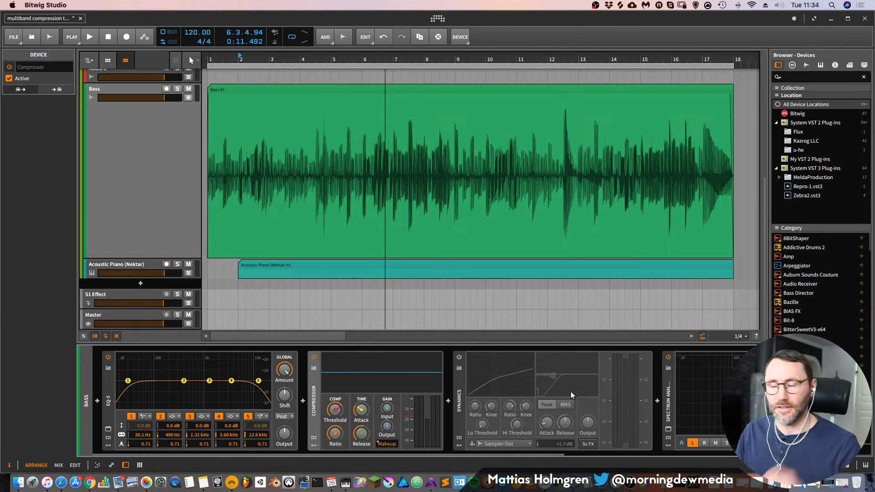
pyautogui.moveTo(540, 448); pyautogui.dragTo(722, 448)
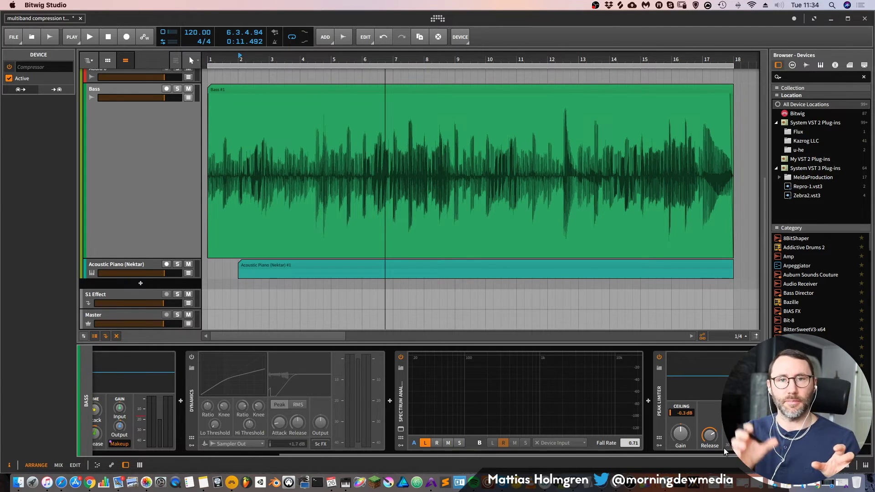
pyautogui.moveTo(487, 453); pyautogui.dragTo(77, 455)
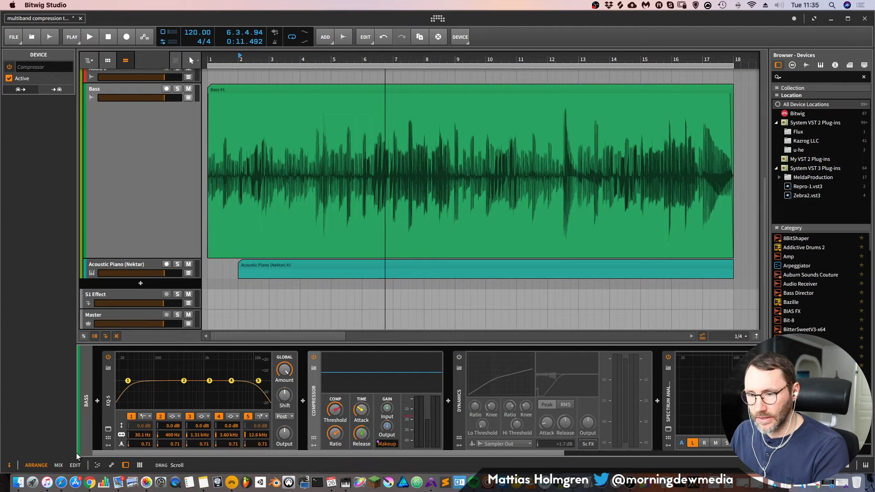
pyautogui.press('space')
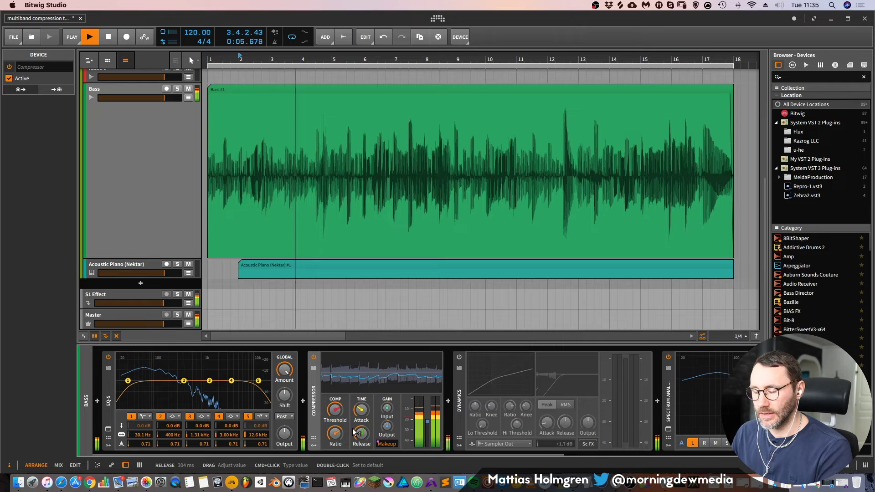
# Raise the Compressor input gain to +7.2 dB while auditioning the bass.
pyautogui.press('space')
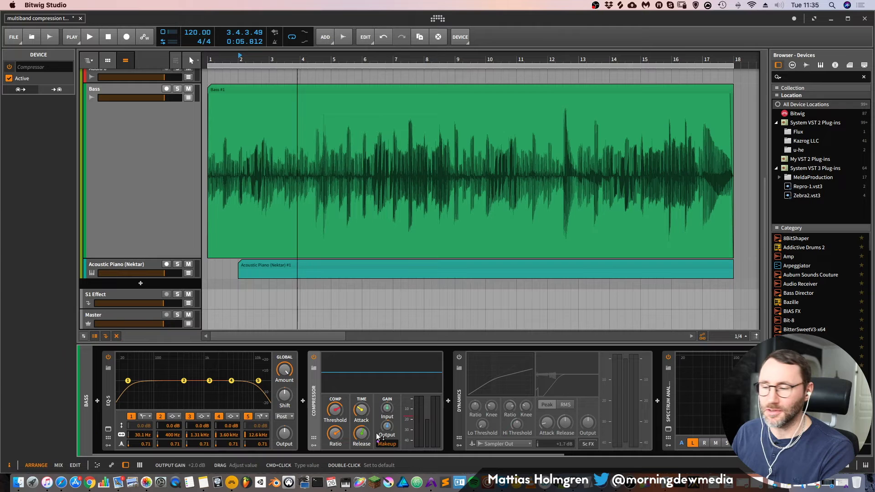
pyautogui.press('space')
pyautogui.moveTo(387, 407); pyautogui.dragTo(387, 394)
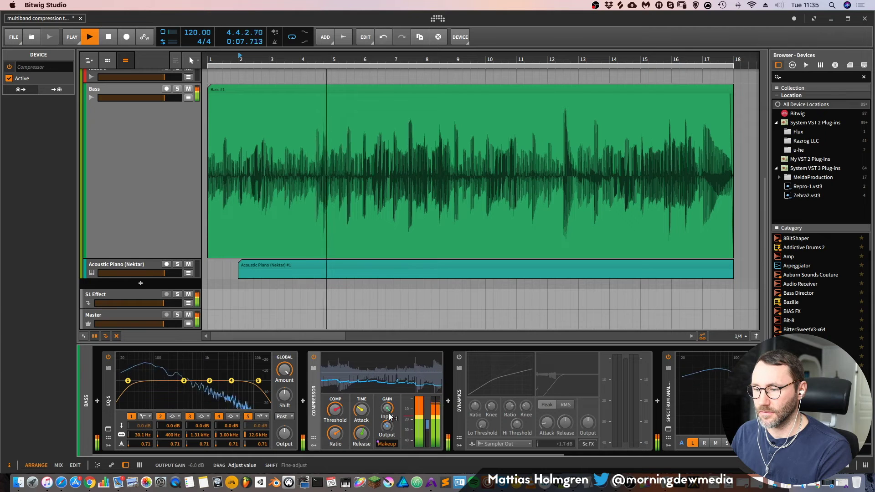
pyautogui.press('space')
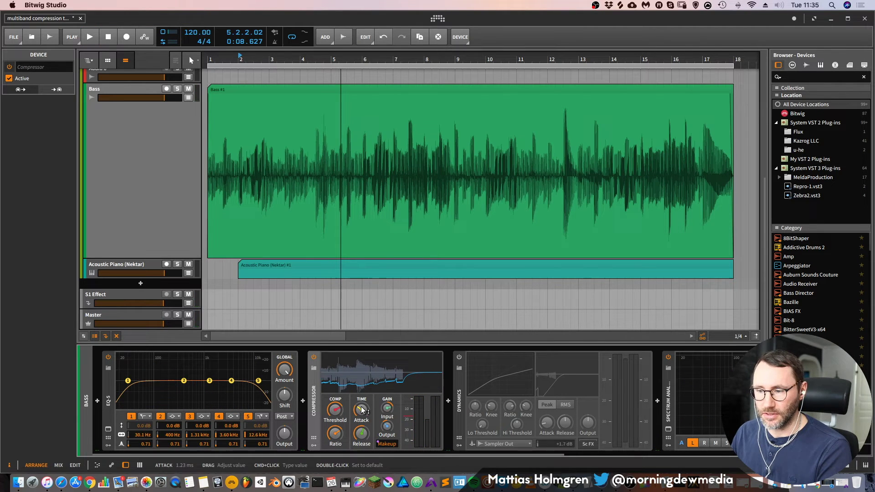
# Cut the Compressor attack to about 0.51 ms and play again from bar 2.
pyautogui.press('space')
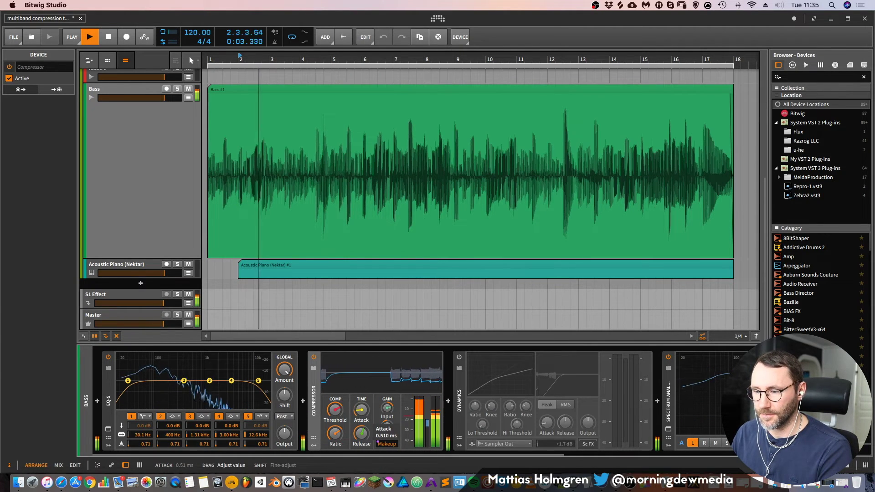
pyautogui.moveTo(362, 433); pyautogui.dragTo(363, 438)
pyautogui.press('space')
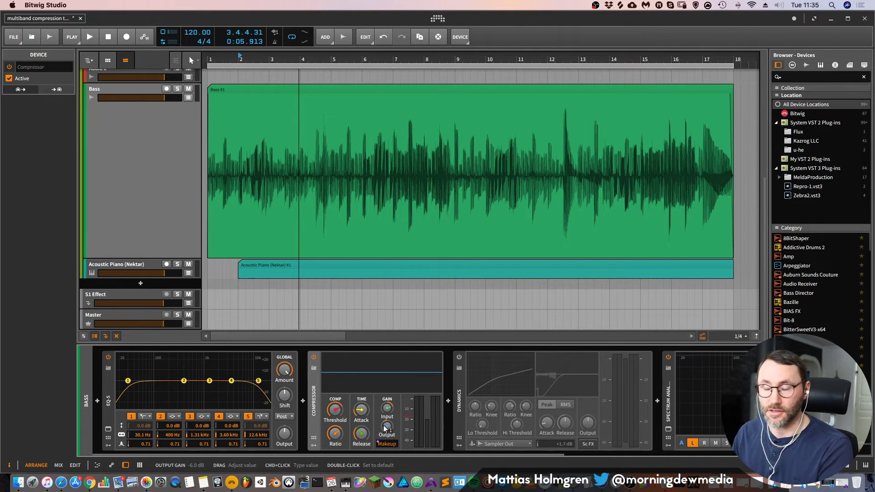
pyautogui.press('space')
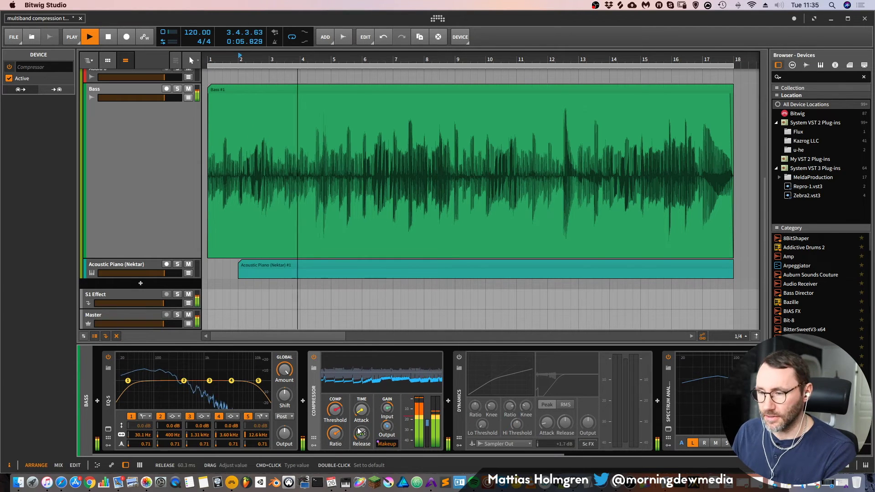
# Raise the Compressor ratio to 5:1 and nudge its input gain to +7.4 dB.
pyautogui.moveTo(336, 433); pyautogui.dragTo(360, 431)
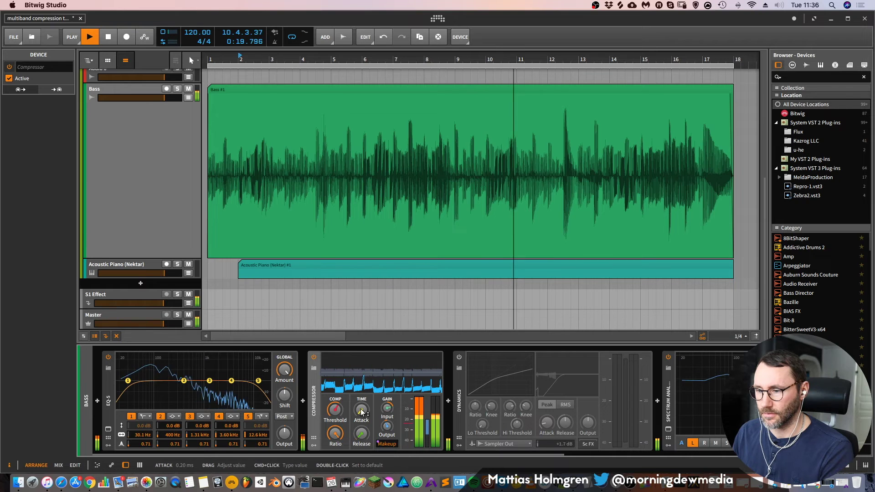
pyautogui.click(383, 453)
pyautogui.moveTo(567, 459); pyautogui.dragTo(301, 450)
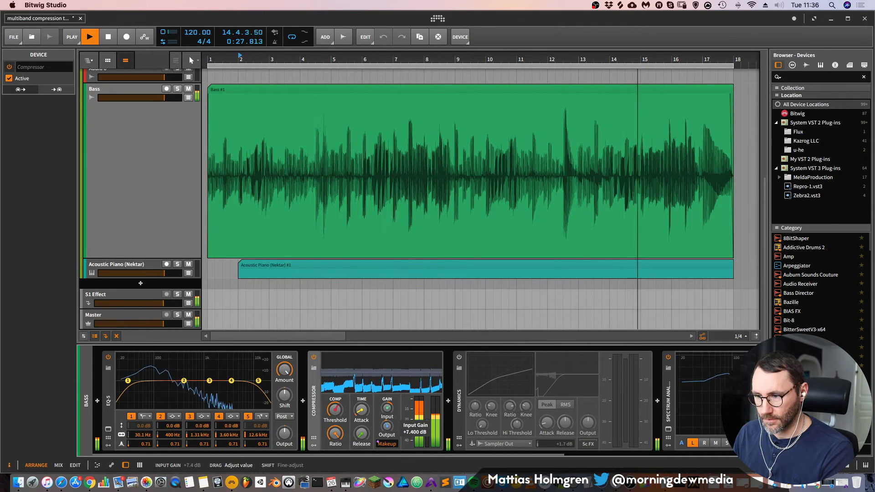
# Set attack to about 0.23 ms and threshold to -18.1 dB, then bypass the Compressor.
pyautogui.moveTo(361, 409)
pyautogui.moveTo(360, 409); pyautogui.dragTo(361, 428)
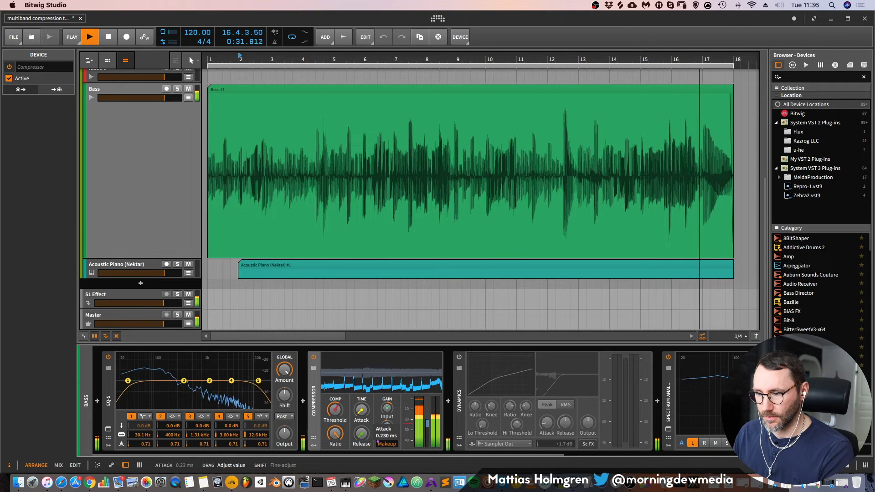
pyautogui.moveTo(361, 433)
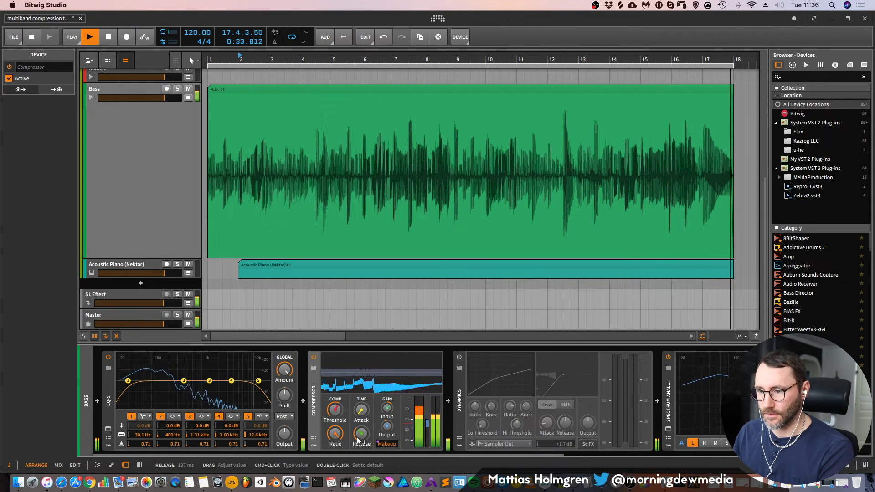
pyautogui.moveTo(335, 409)
pyautogui.moveTo(335, 409); pyautogui.dragTo(335, 401)
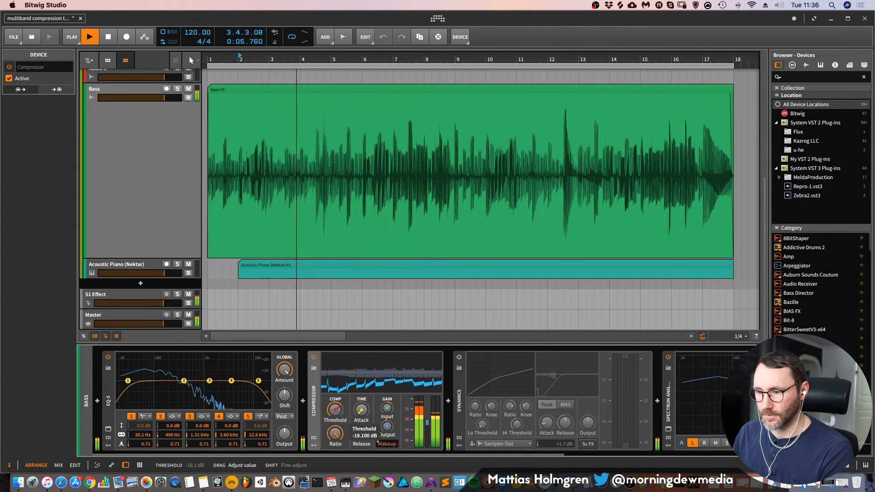
pyautogui.moveTo(336, 433)
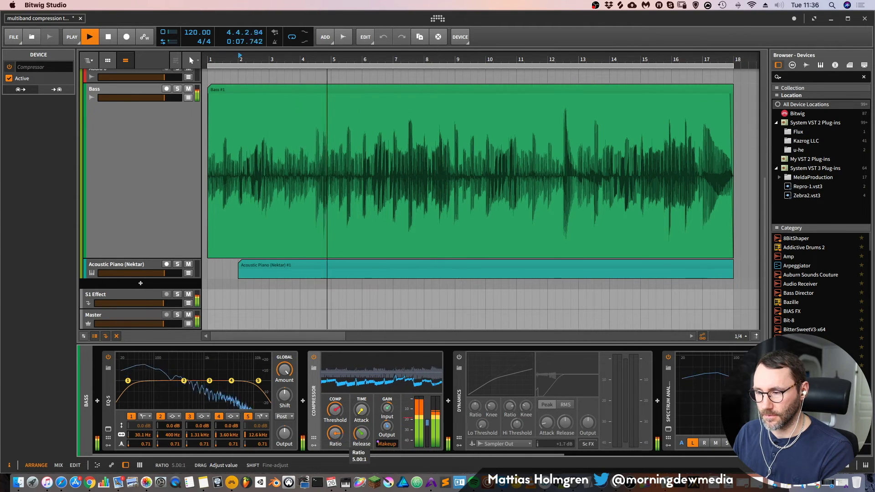
pyautogui.click(313, 357)
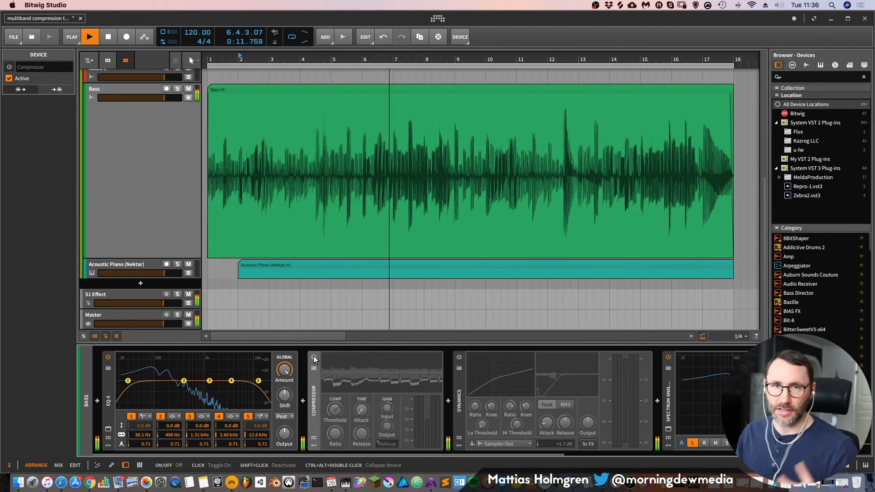
pyautogui.click(313, 357)
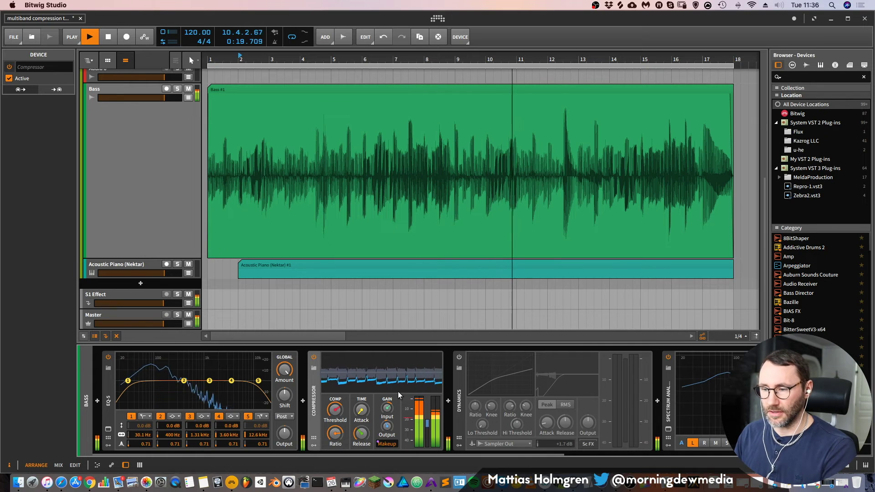
pyautogui.press('space')
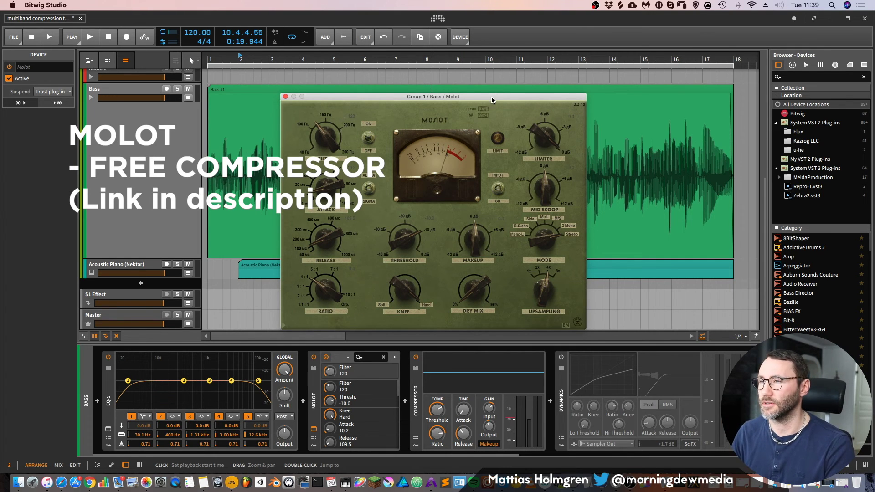
# Move the Molot plugin window up out of the way.
pyautogui.moveTo(492, 100); pyautogui.dragTo(493, 21)
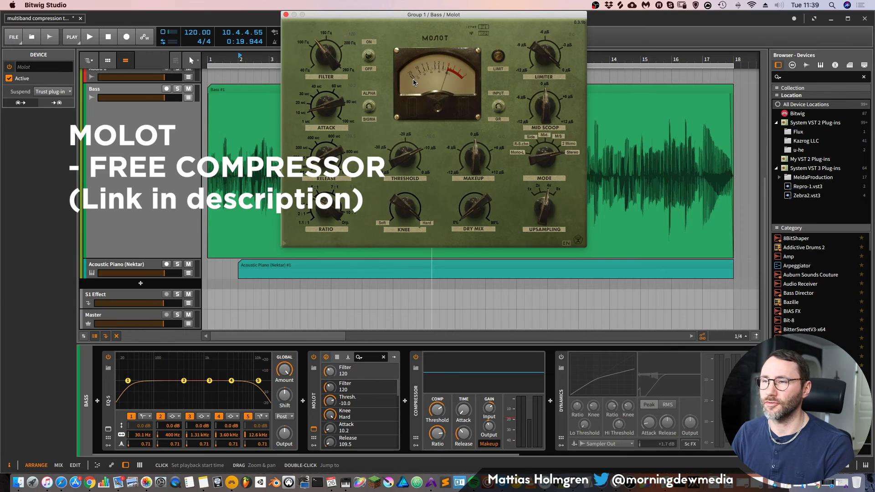